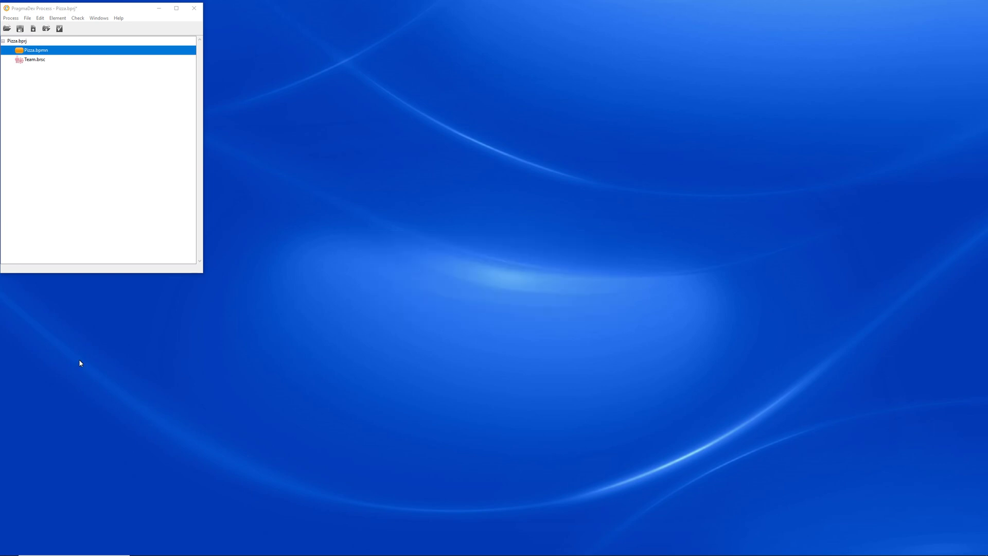
Step: Open Pizza.bpmn and display its simulation scenarios, classic bike and electric bike, with 10 replications
left_click(37, 50)
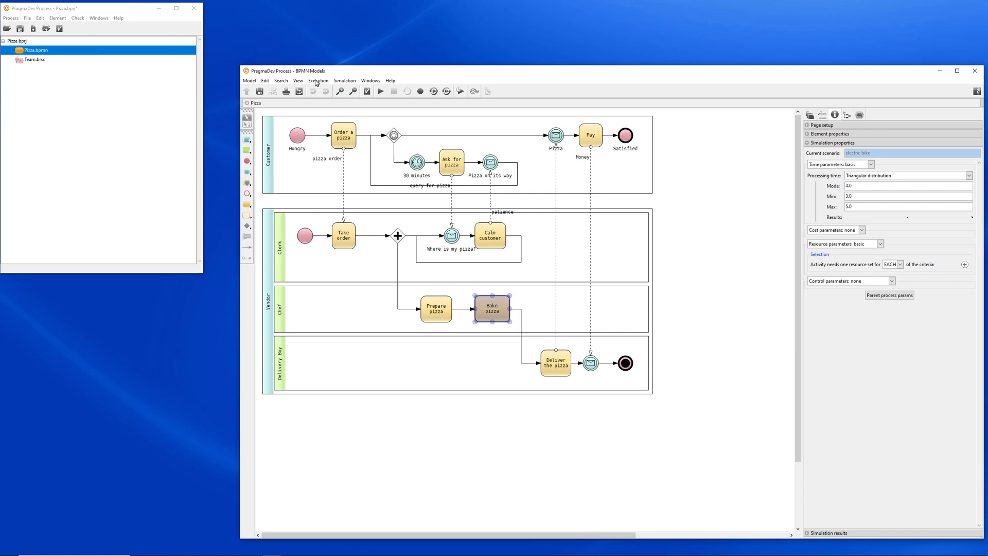
left_click(343, 81)
left_click(354, 93)
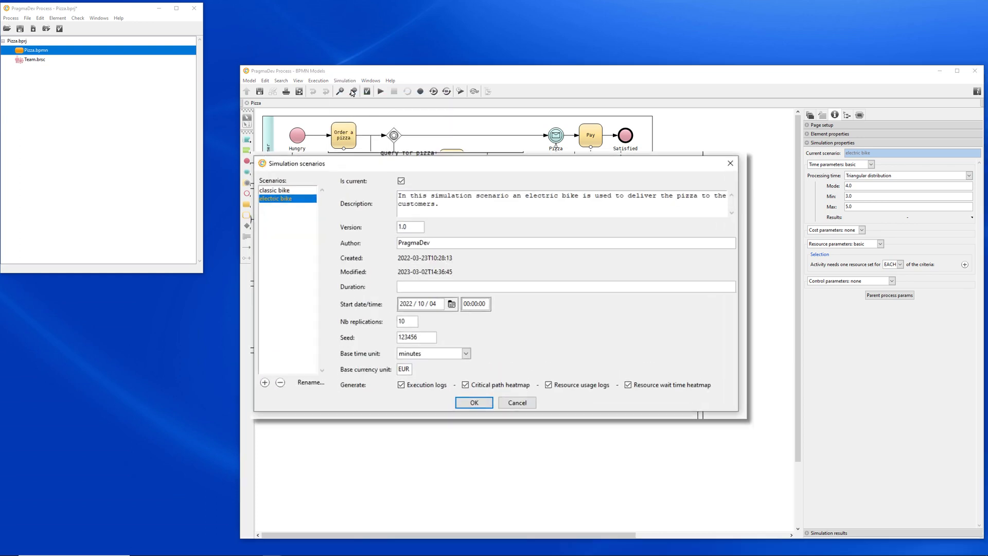
left_click(302, 191)
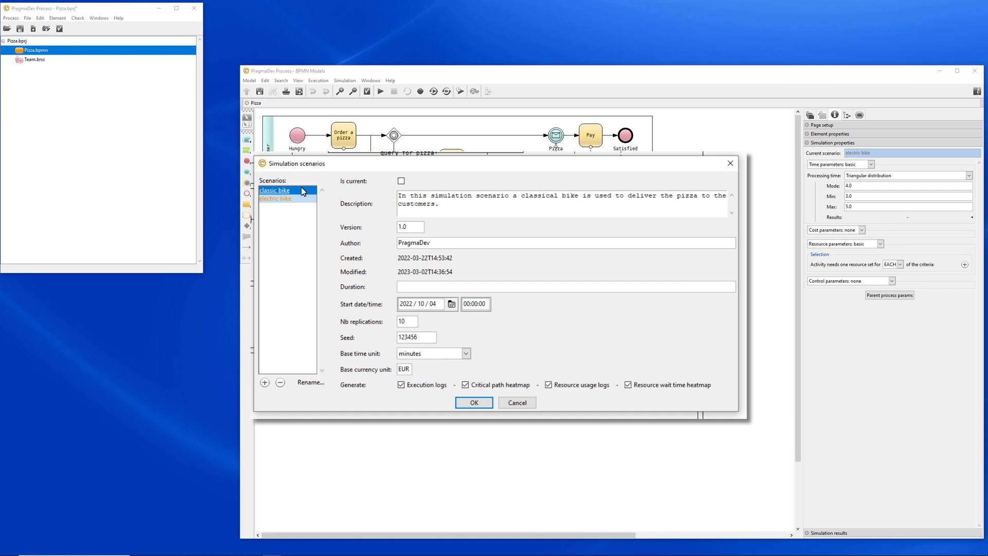
left_click(296, 198)
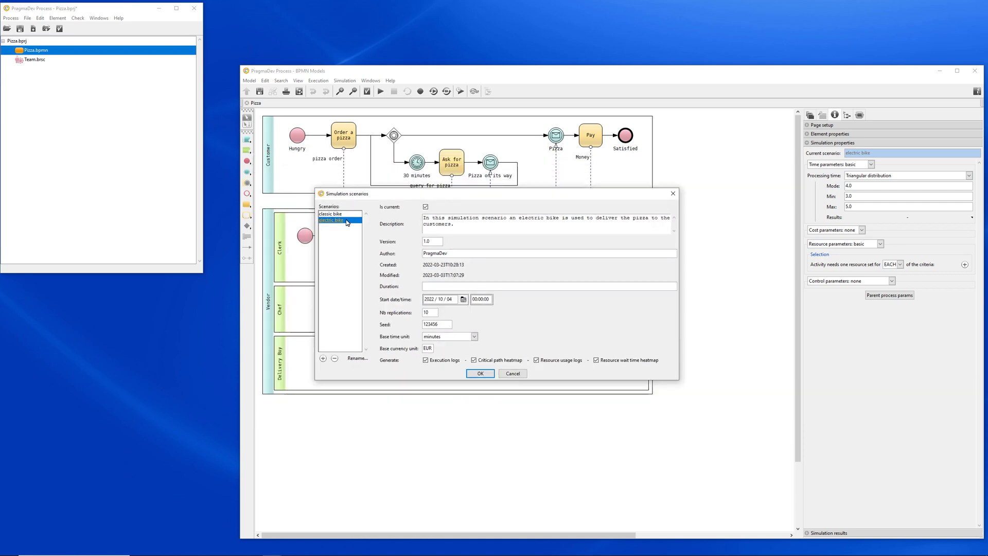
left_click(508, 374)
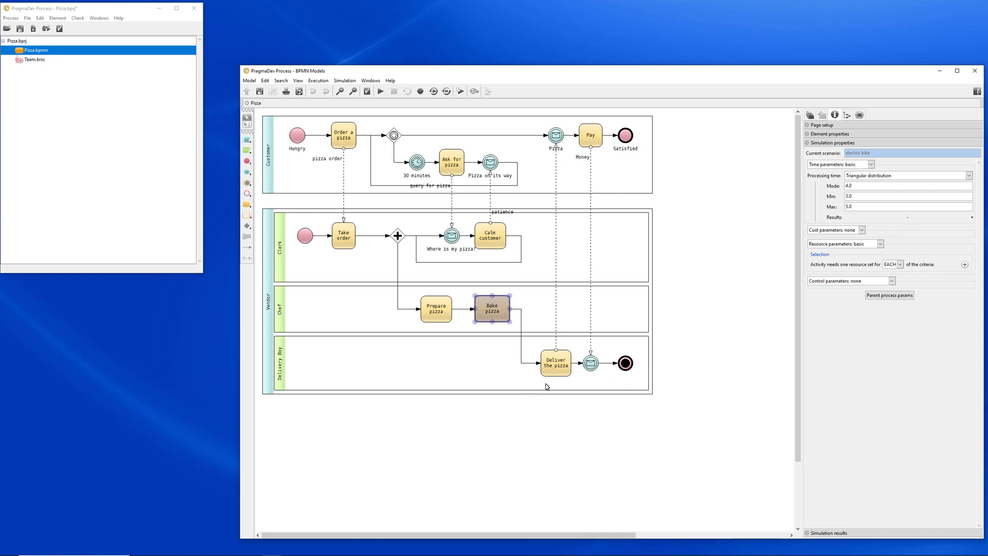
Step: Show Deliver the pizza's parameters (normal, mean 10.0, unit cost 0.1), then open Team.brsc
left_click(560, 372)
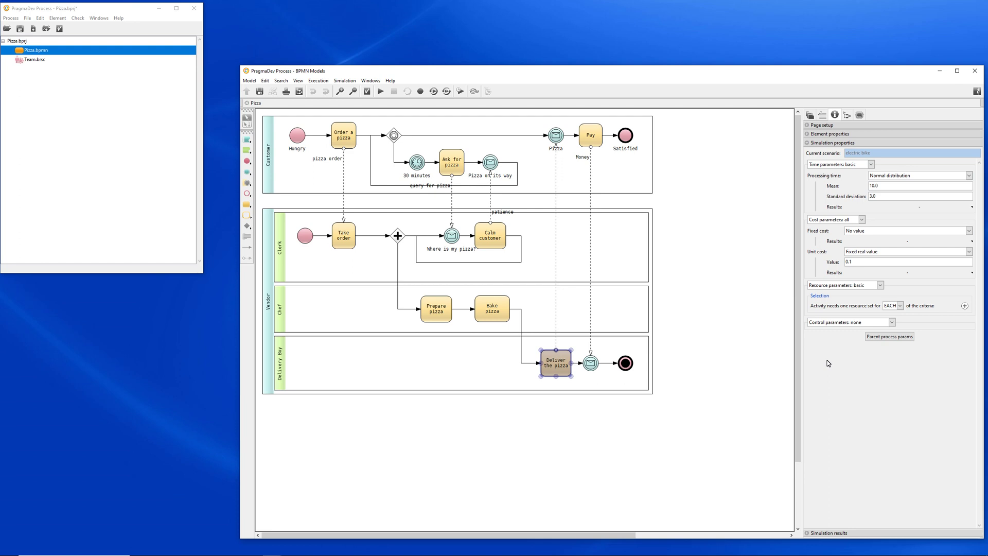
double_click(26, 60)
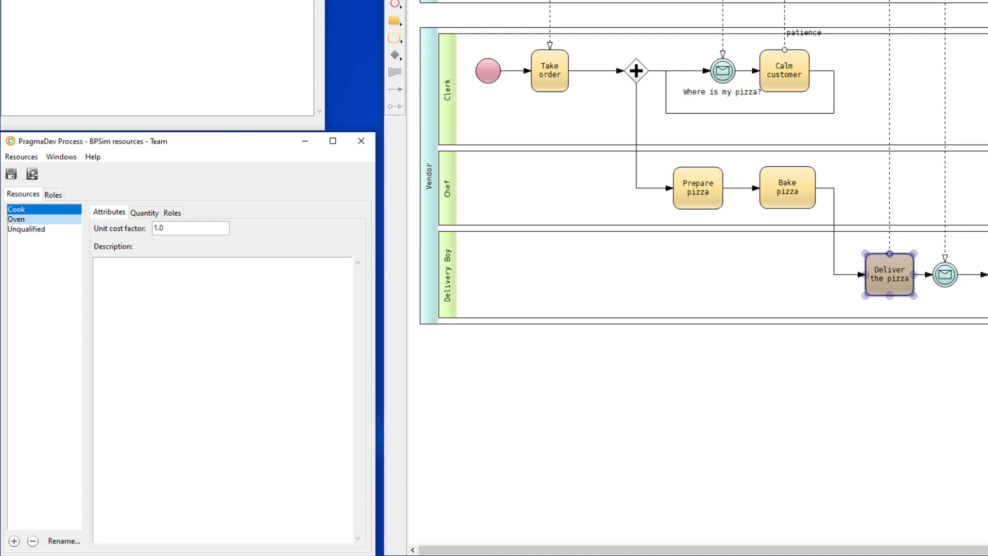
Step: Review the Chef, Clerk and Delivery roles and which roles Cook and Unqualified fill
left_click(55, 195)
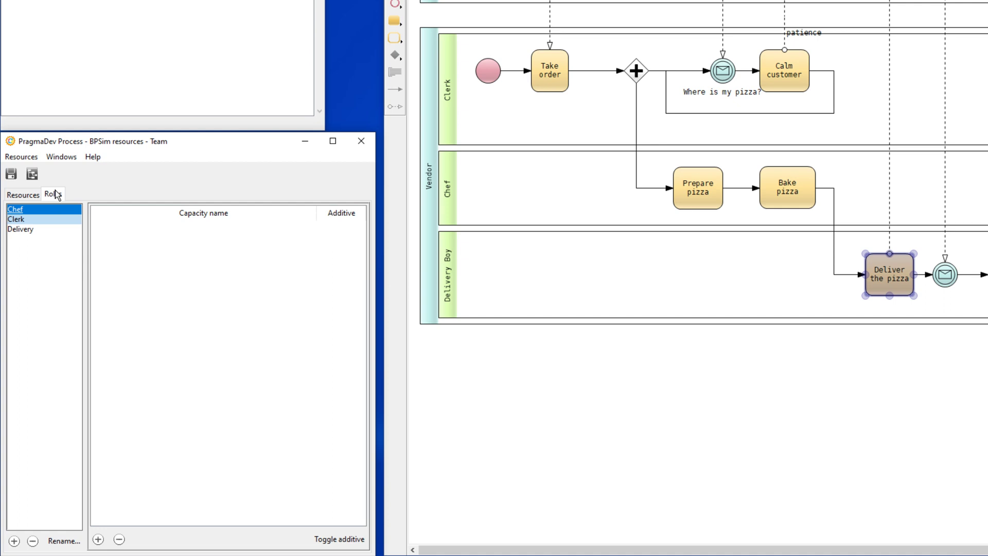
left_click(24, 197)
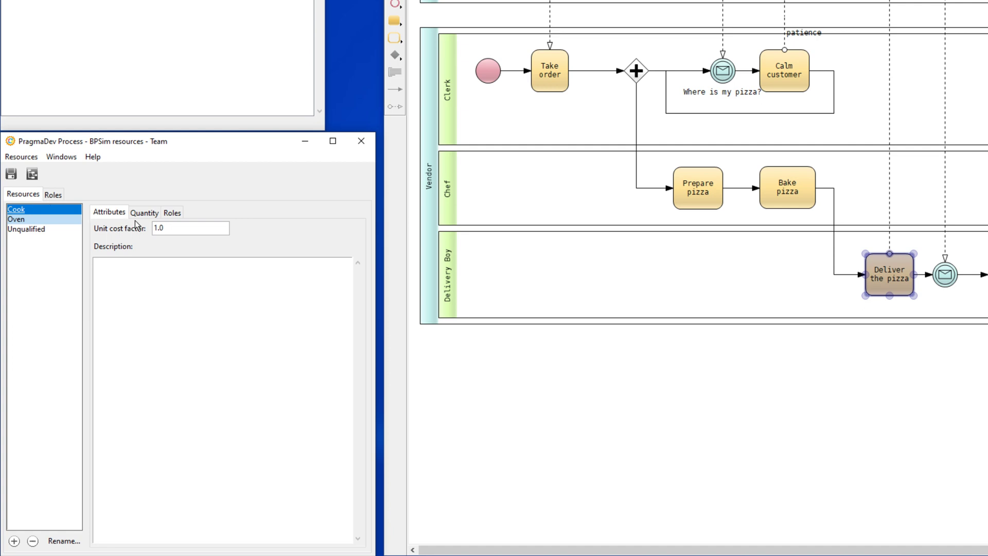
left_click(172, 213)
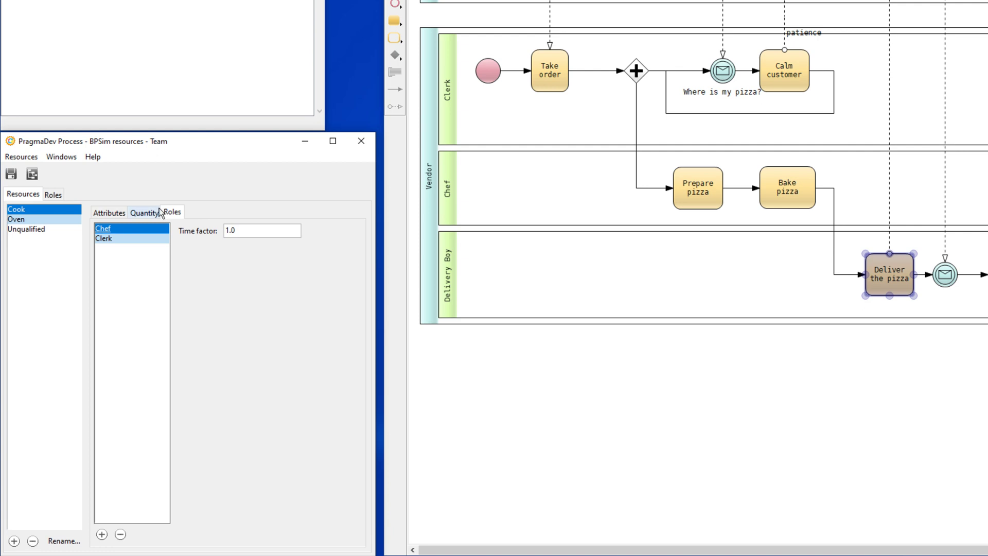
left_click(46, 208)
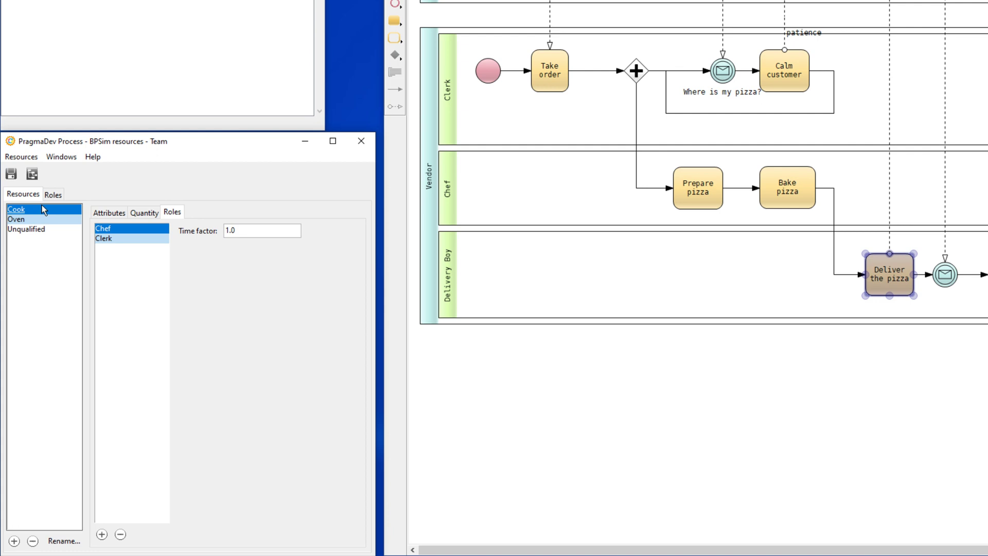
left_click(36, 232)
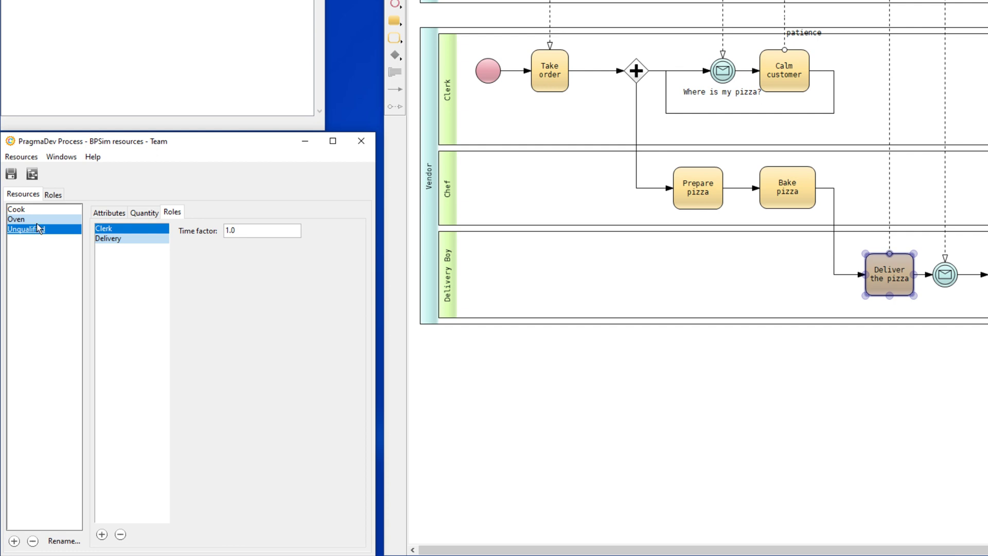
Step: View the Unqualified and Cook quantity schedules as a table with default quantity 1
left_click(144, 215)
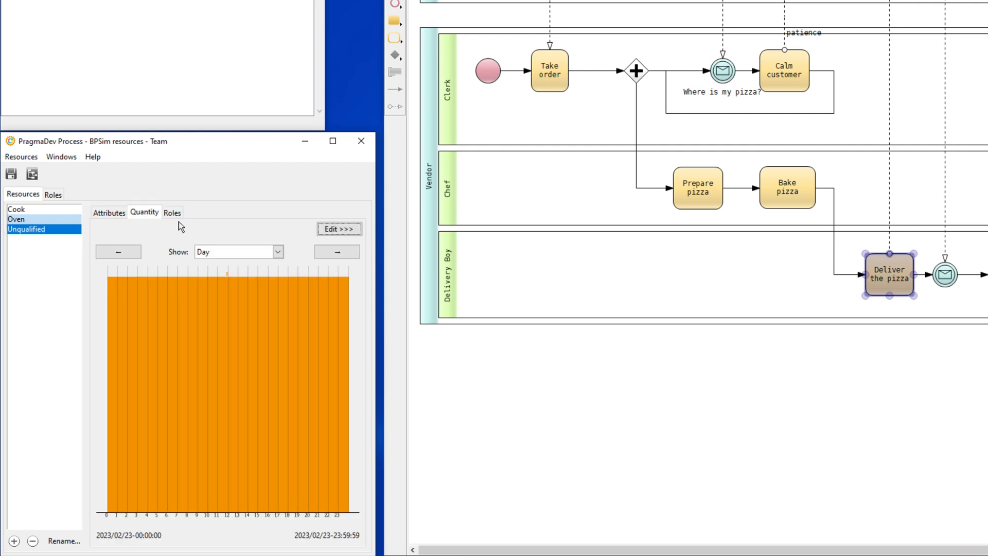
left_click(338, 228)
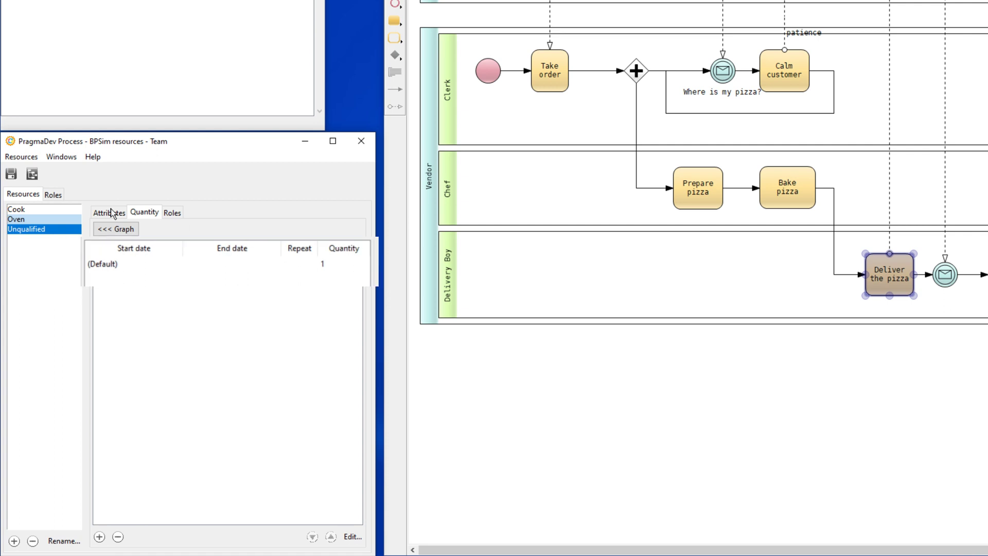
left_click(66, 208)
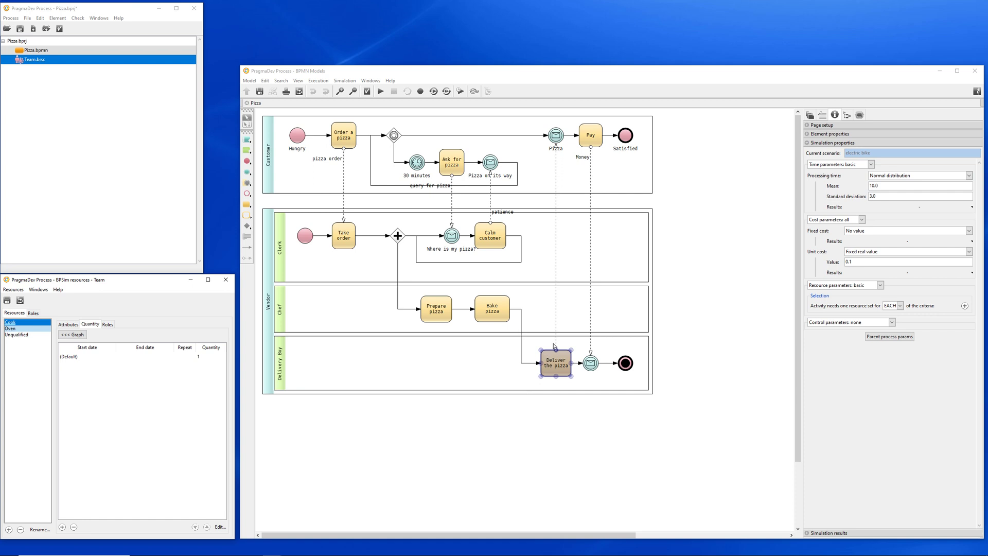
left_click(343, 239)
Step: Add a select-by-role criterion to Take order requiring 1 Clerk resource
right_click(343, 241)
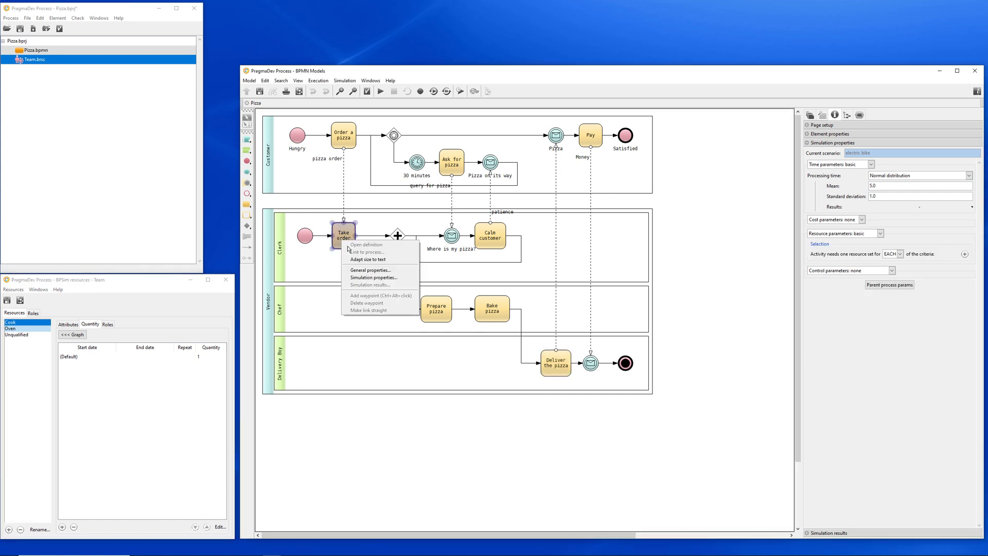
left_click(381, 279)
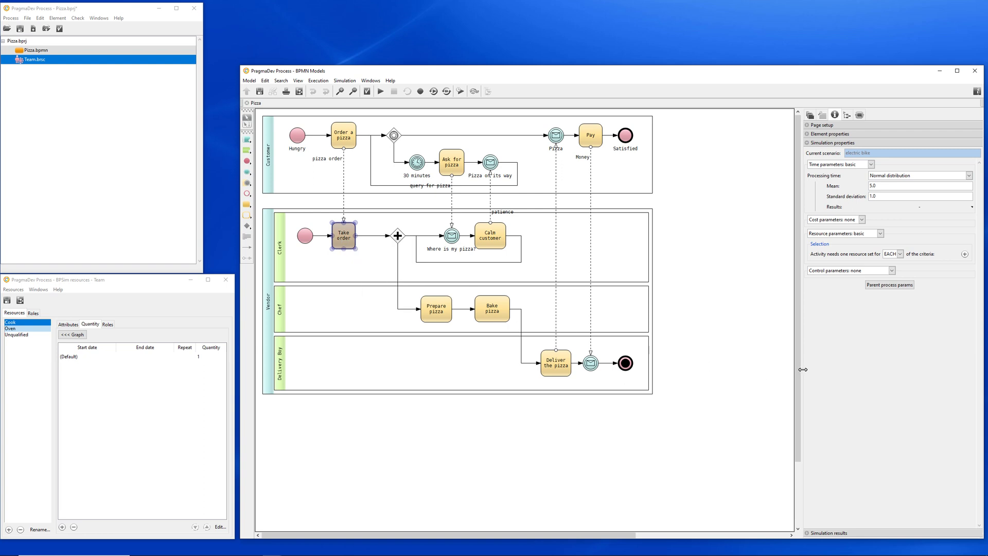
left_click_drag(801, 369, 718, 368)
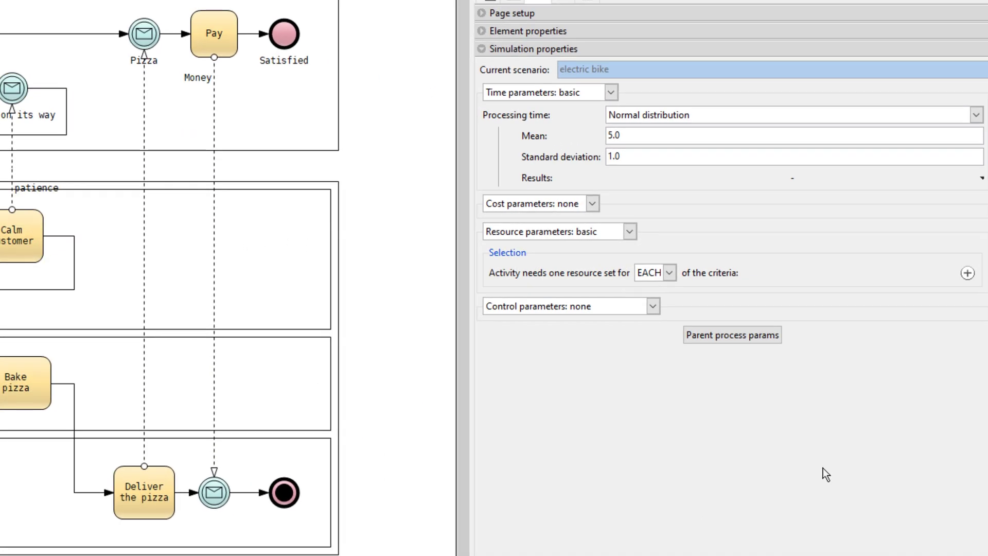
left_click(968, 273)
left_click(884, 297)
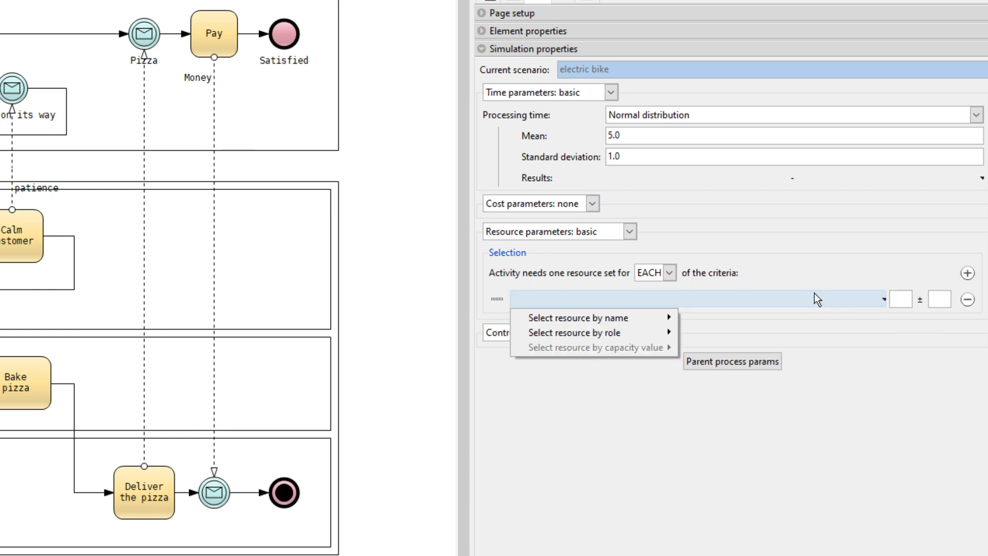
mouse_move(672, 329)
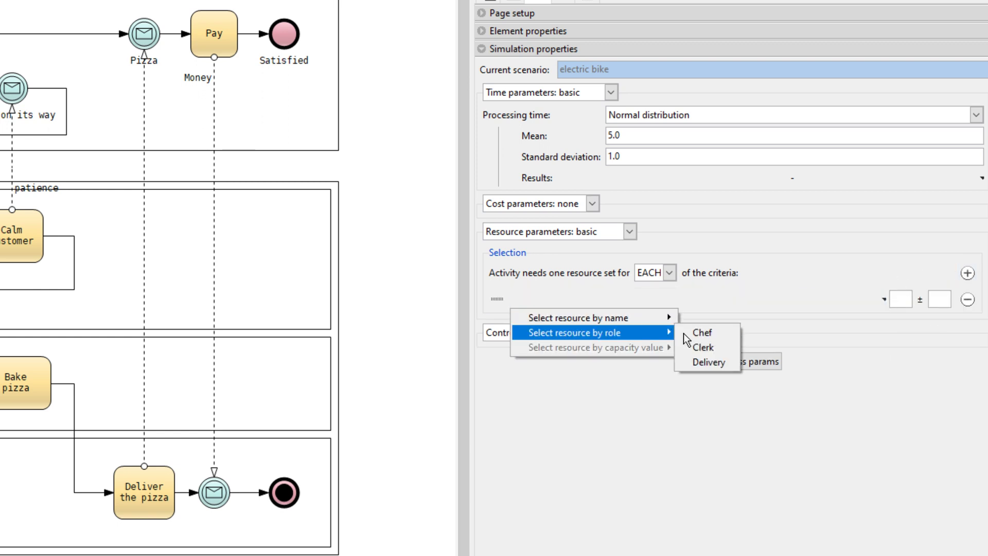
left_click(718, 347)
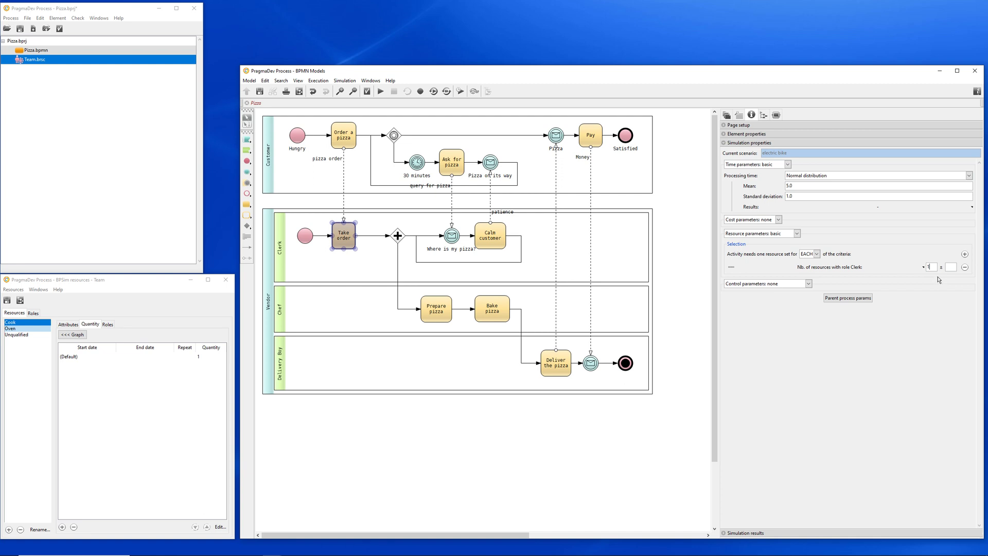
Step: Add a Clerk-role resource requirement to the Calm customer task
left_click(500, 238)
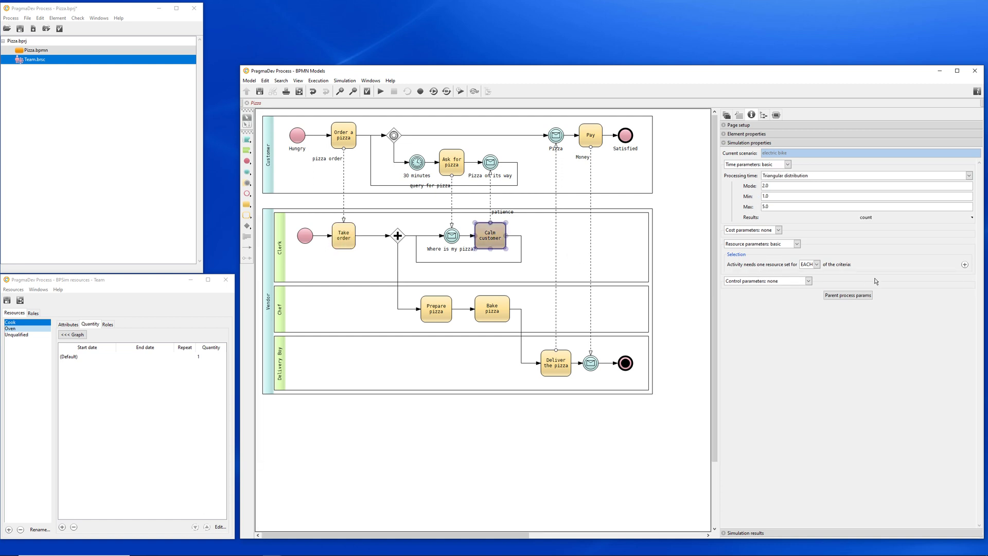
left_click(965, 264)
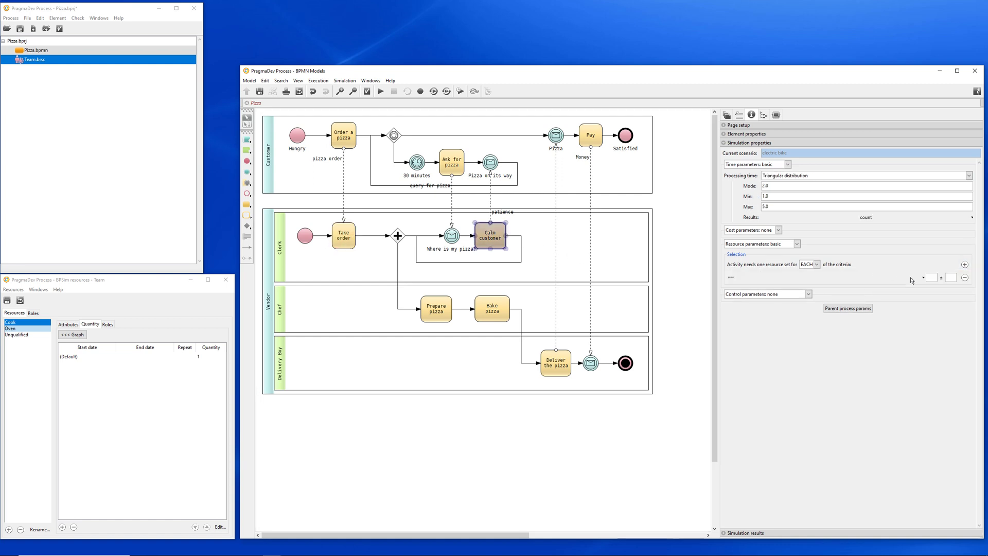
left_click(910, 278)
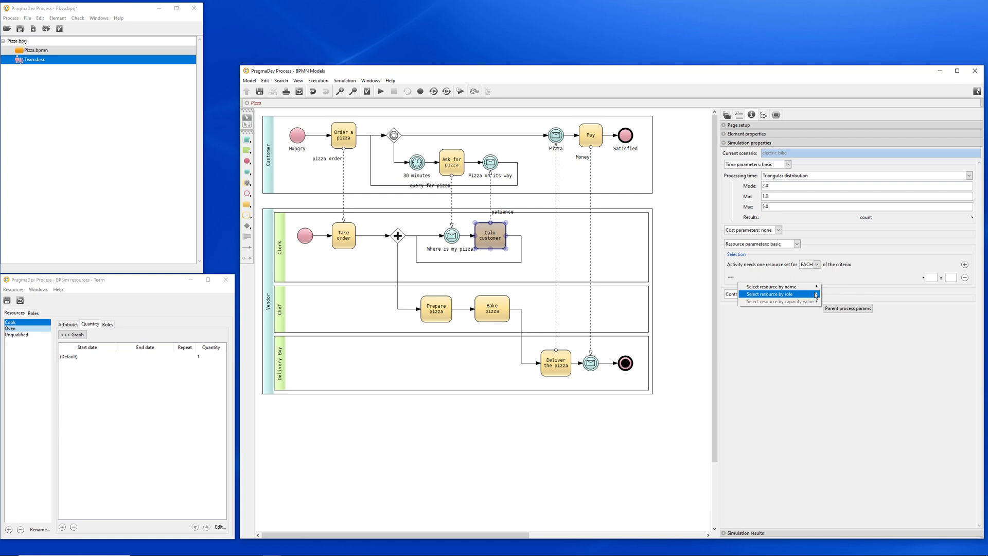
mouse_move(817, 294)
left_click(844, 301)
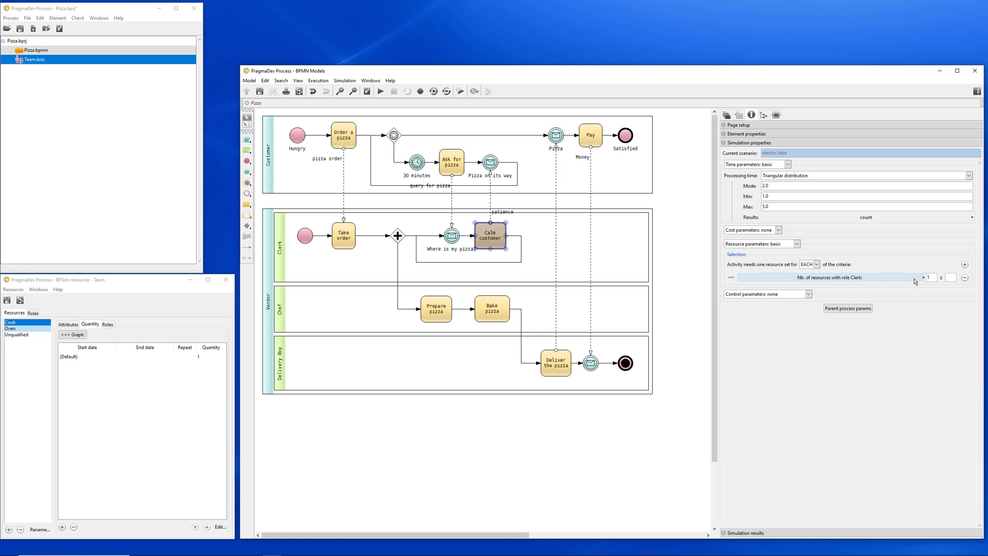
Step: Add a Chef-role resource requirement to the Prepare pizza task
left_click(446, 314)
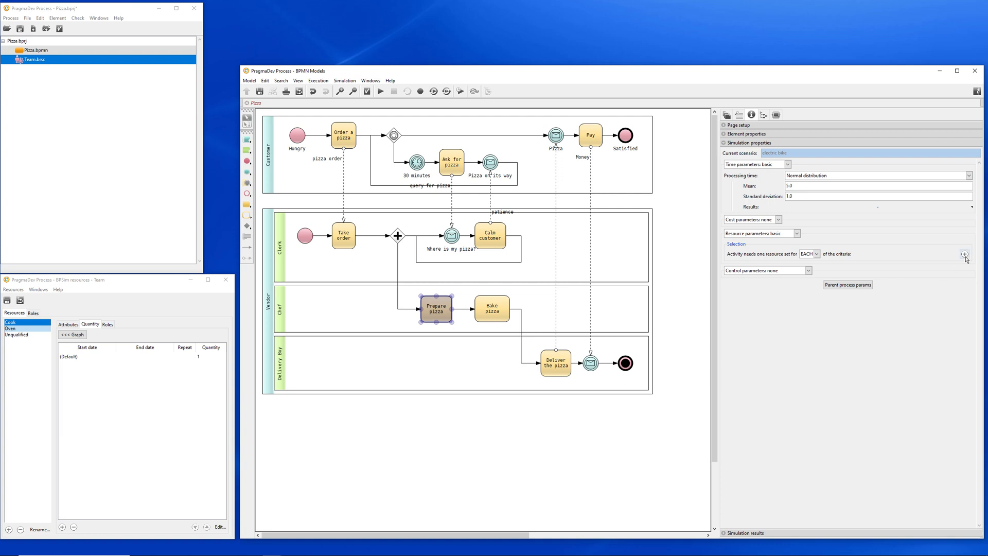
left_click(966, 255)
left_click(910, 269)
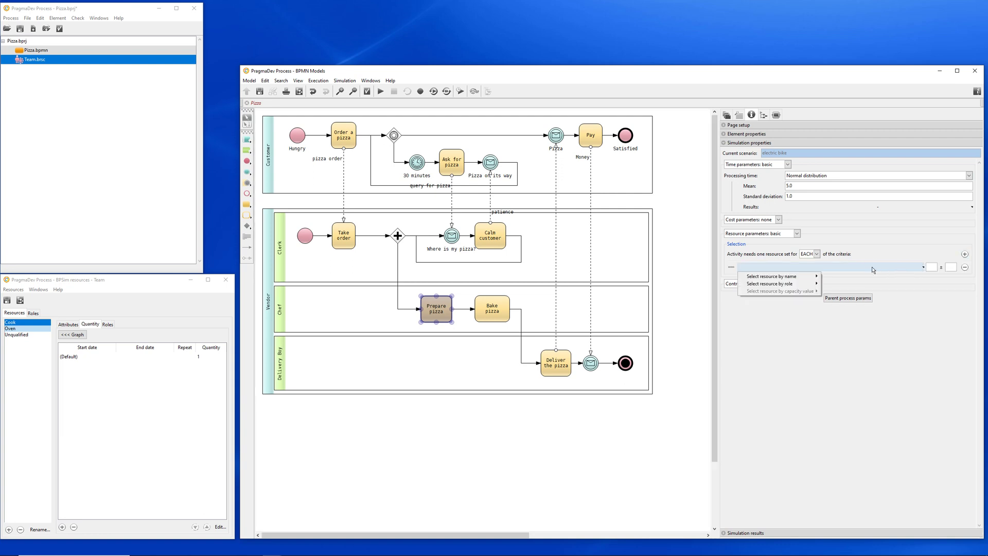
mouse_move(814, 284)
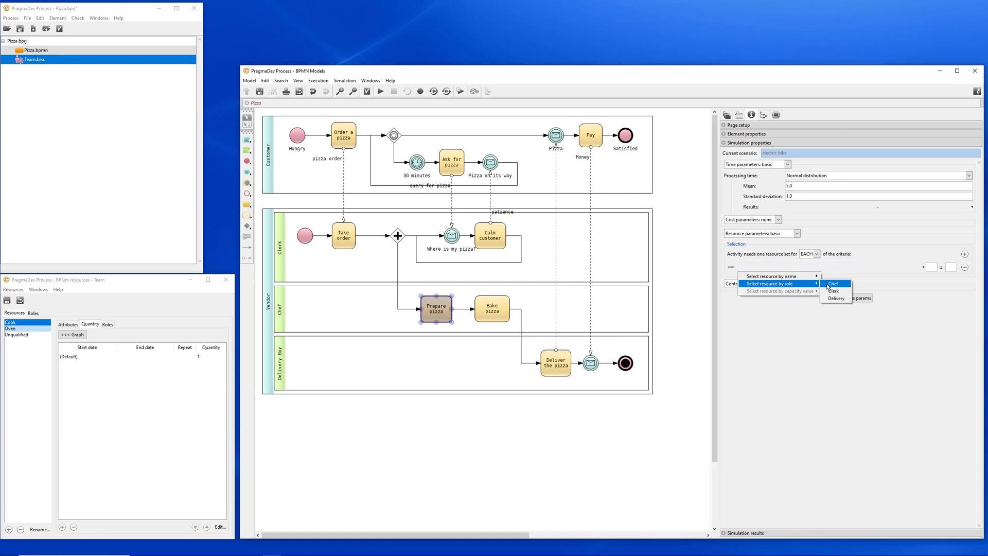
left_click(833, 284)
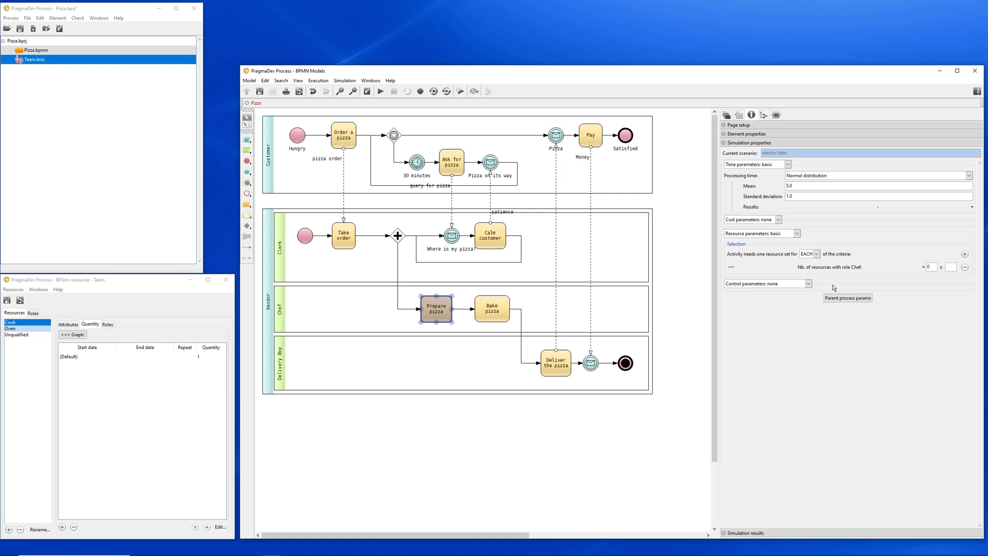
left_click(513, 318)
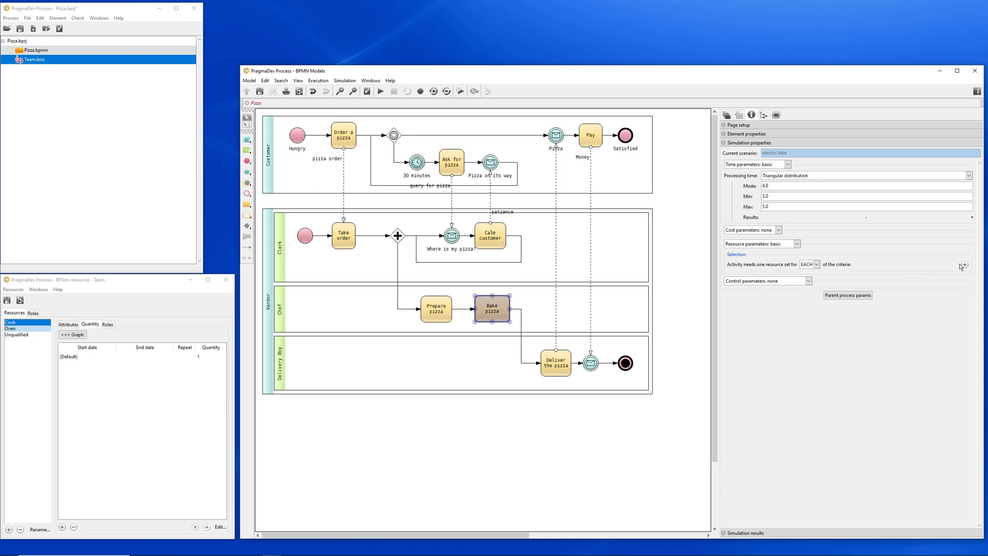
Step: Add a select-by-name criterion to Bake pizza requiring 1 Oven resource
left_click(964, 265)
left_click(924, 278)
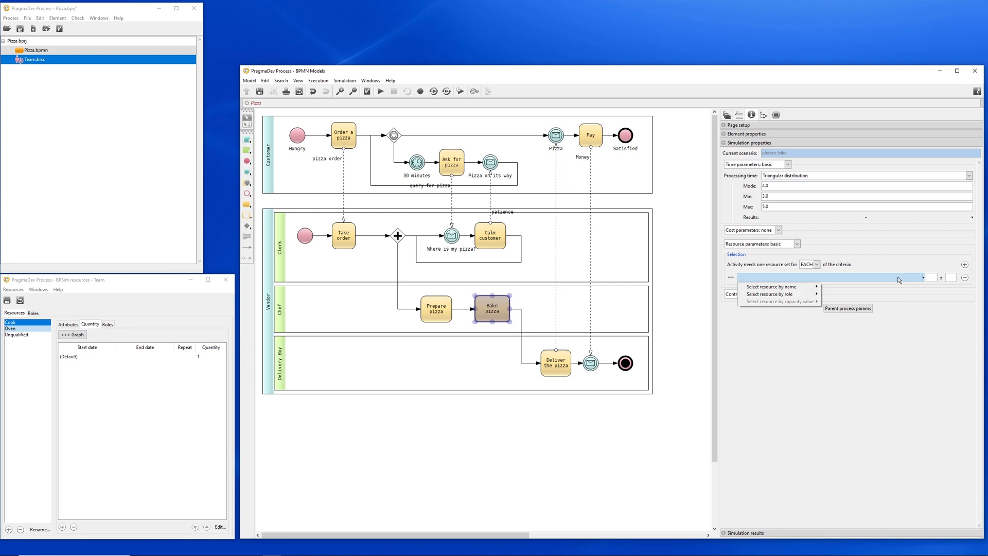
mouse_move(816, 287)
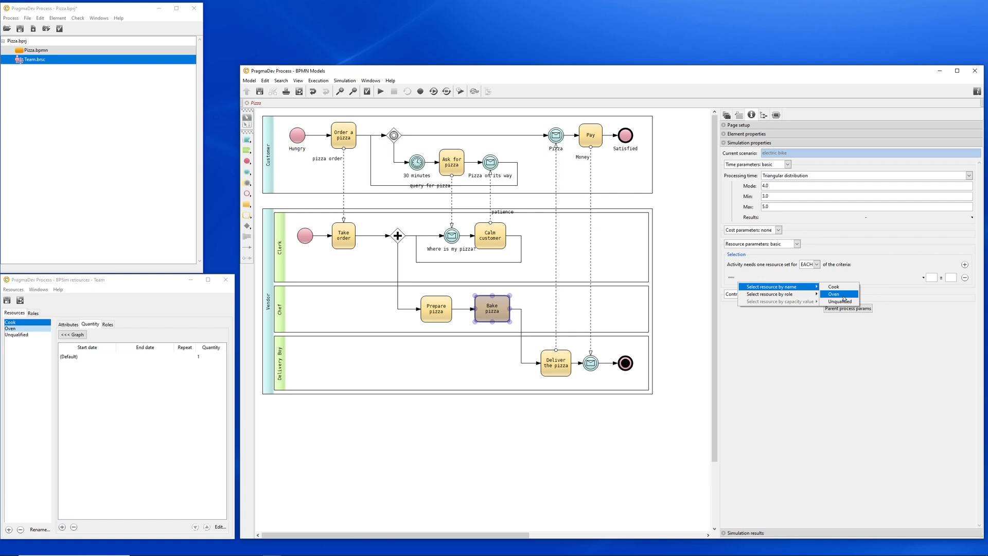
left_click(844, 298)
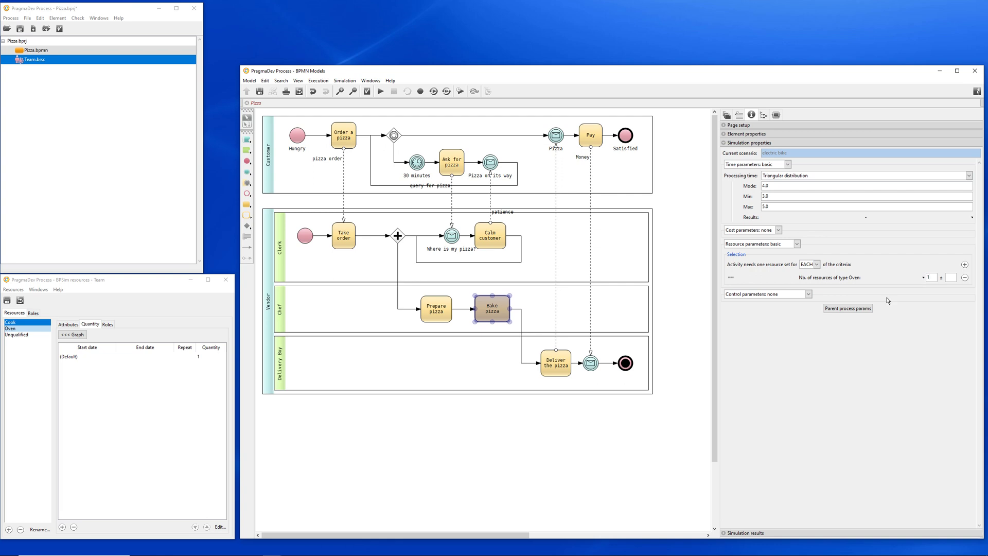
left_click(562, 373)
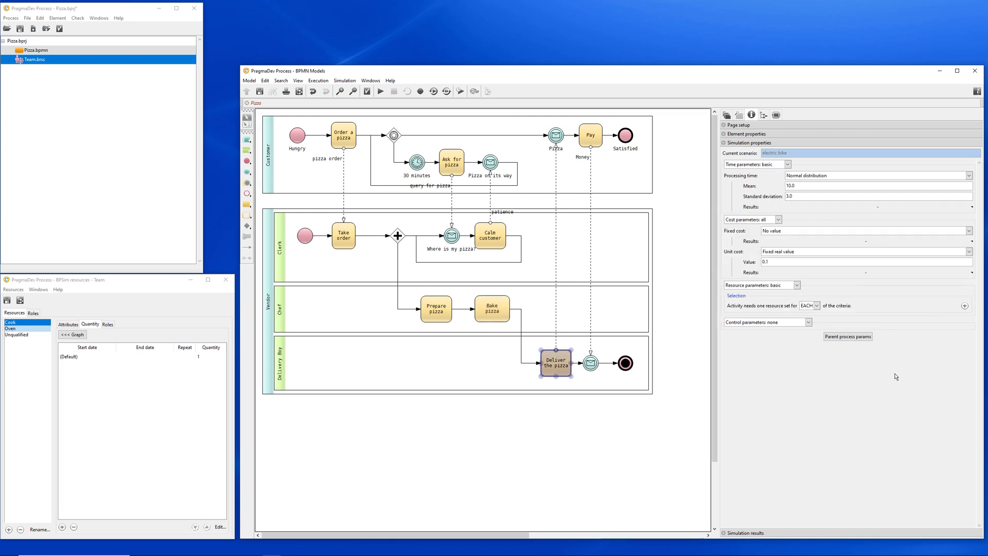
Step: Add a select-by-role criterion to Deliver the pizza requiring 1 Delivery resource
left_click(965, 306)
left_click(923, 318)
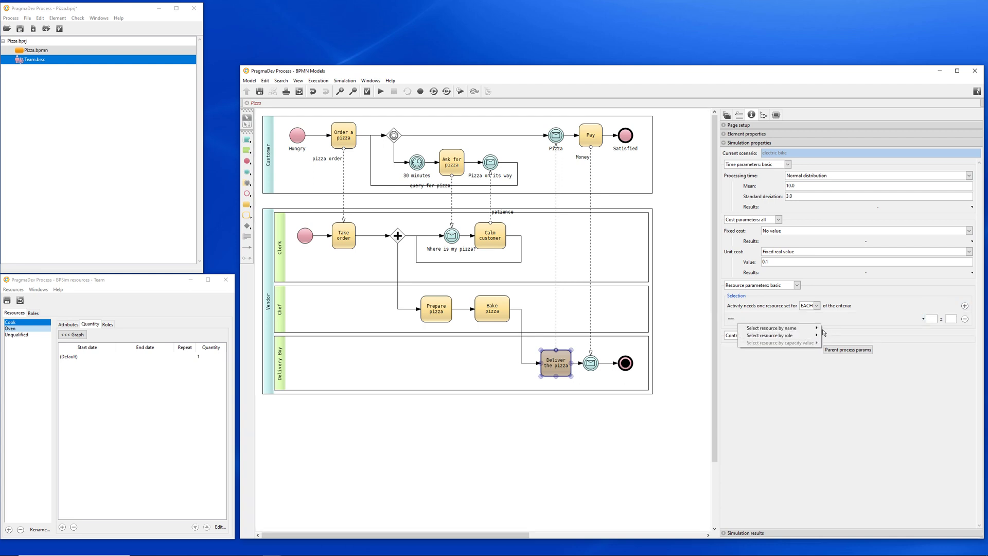
mouse_move(814, 335)
left_click(837, 350)
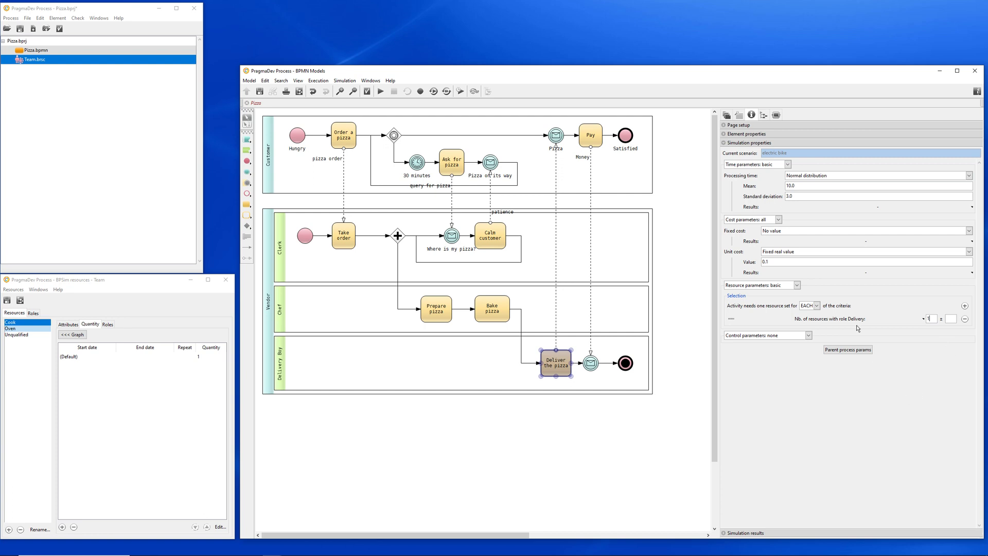
left_click(780, 166)
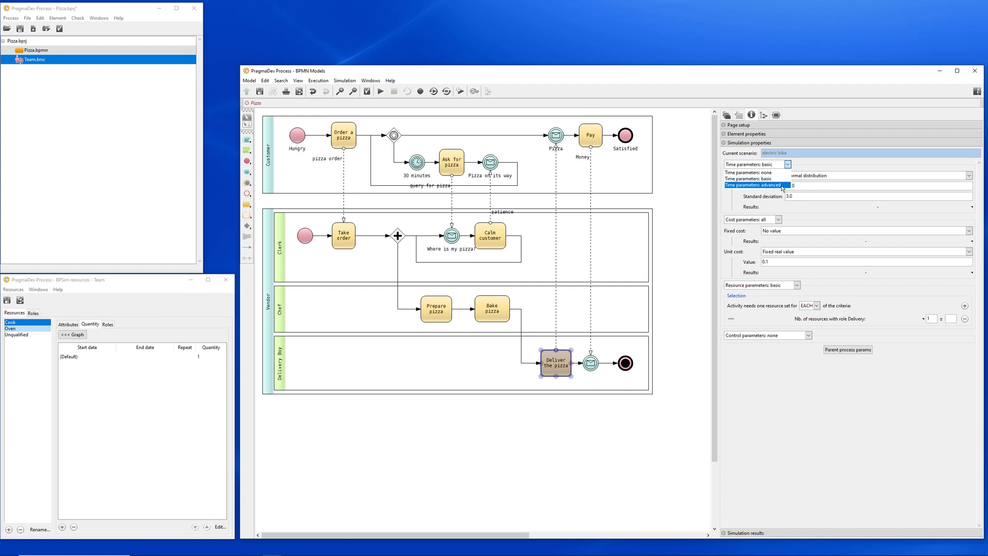
Step: Give Deliver the pizza and Bake pizza advanced time parameters with mean lag time results
left_click(782, 185)
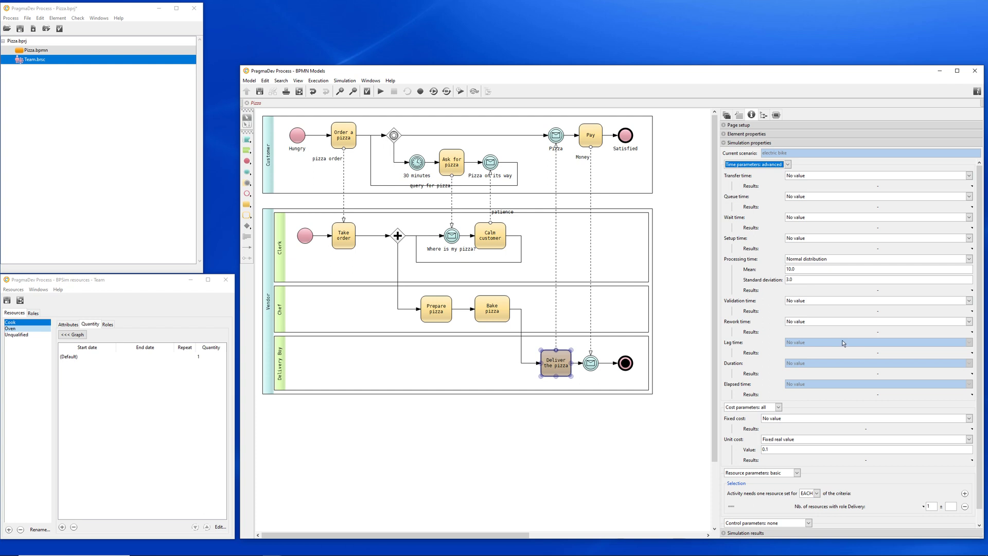
left_click(869, 355)
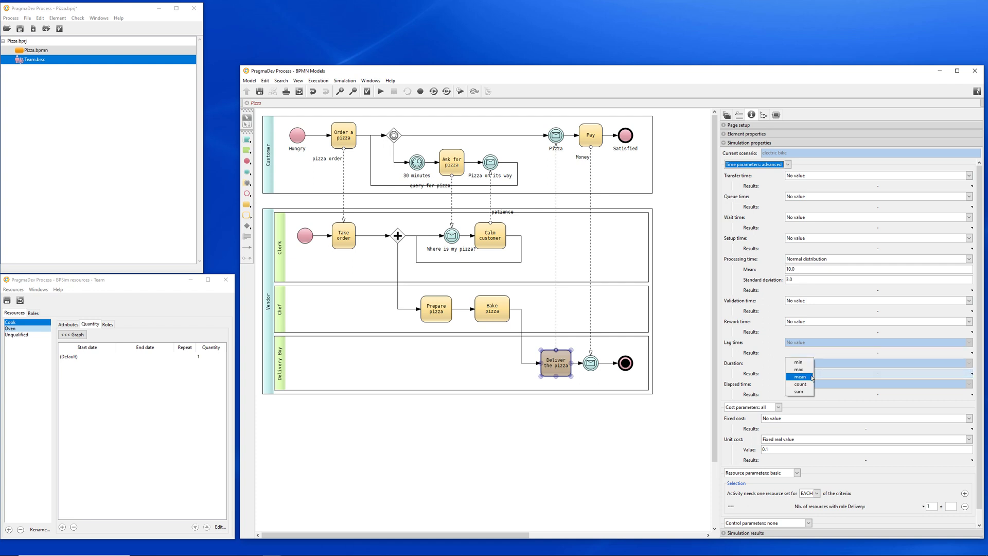
left_click(796, 374)
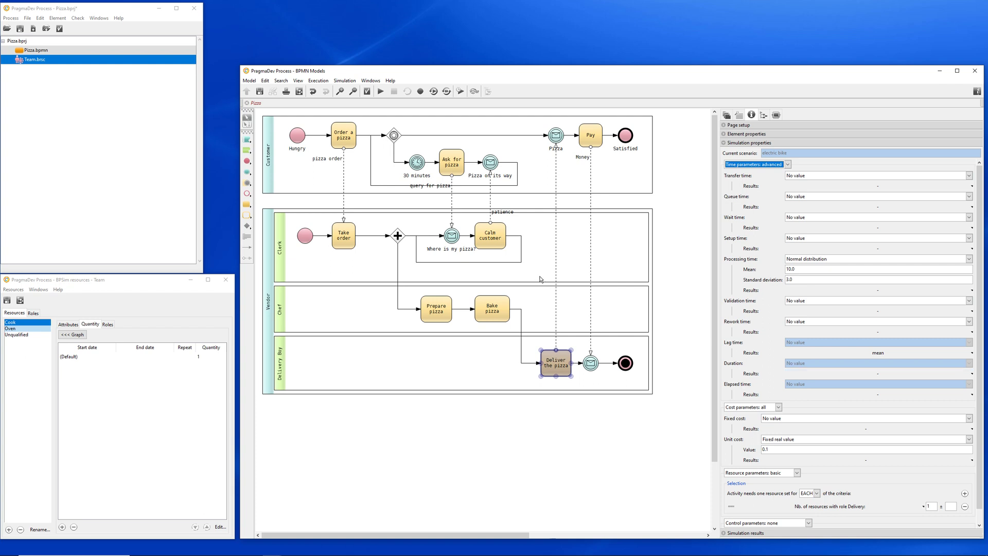
left_click(498, 309)
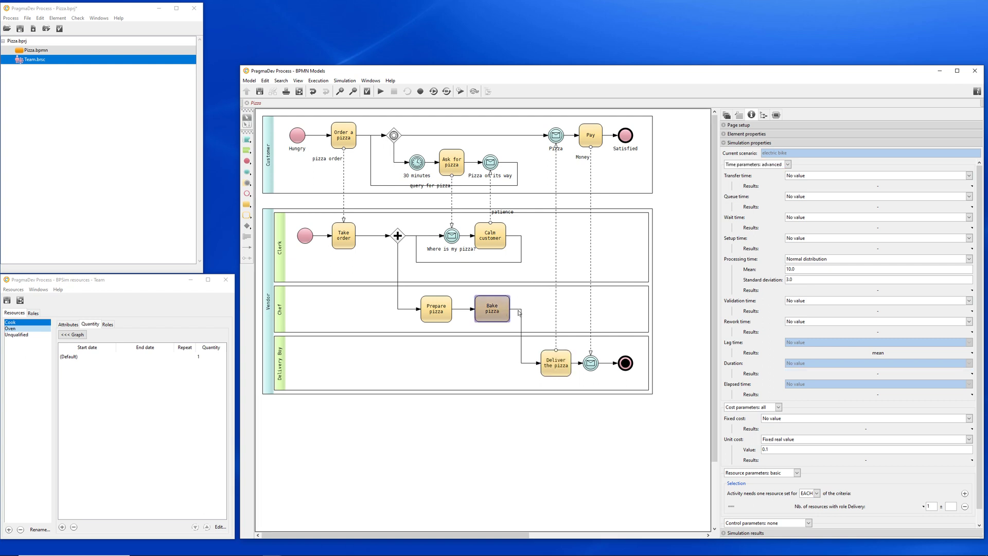
left_click(766, 165)
key("Return")
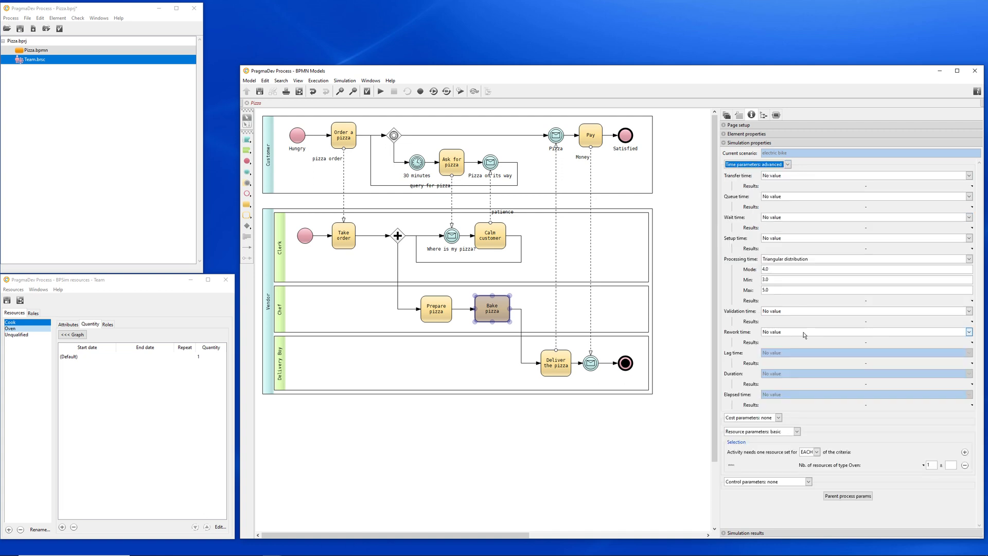
left_click(825, 365)
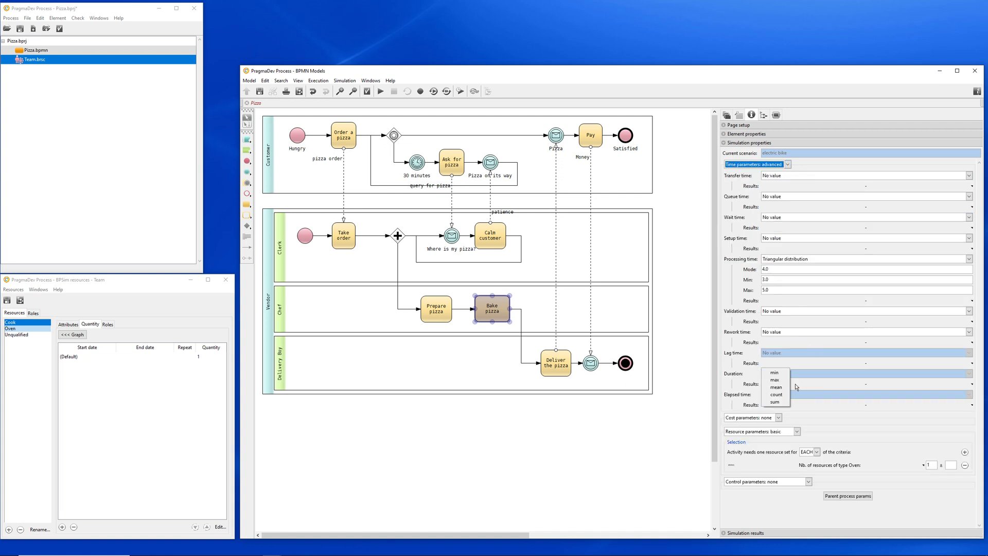
left_click(776, 388)
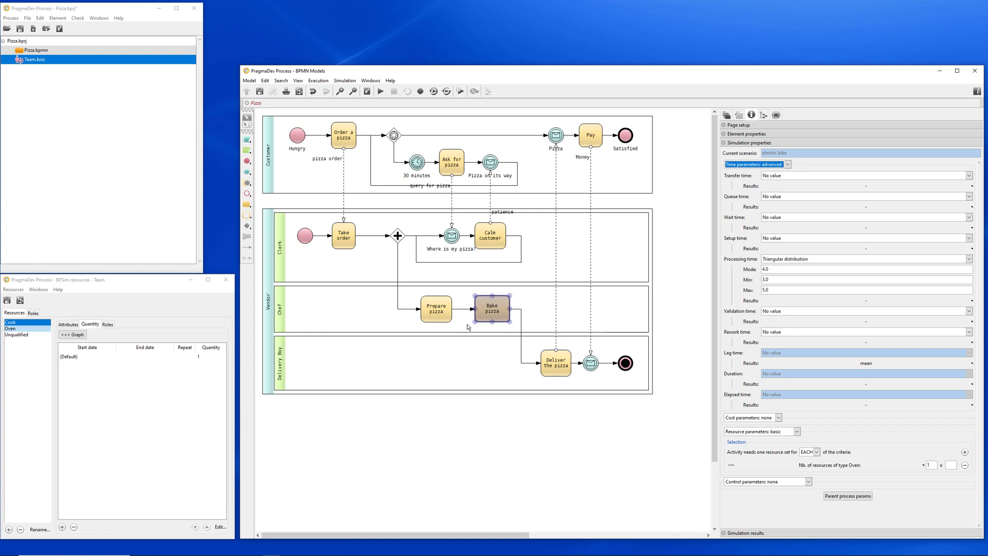
Step: Set Prepare pizza's Chef count to 1 and request its mean lag time under advanced parameters
left_click(437, 314)
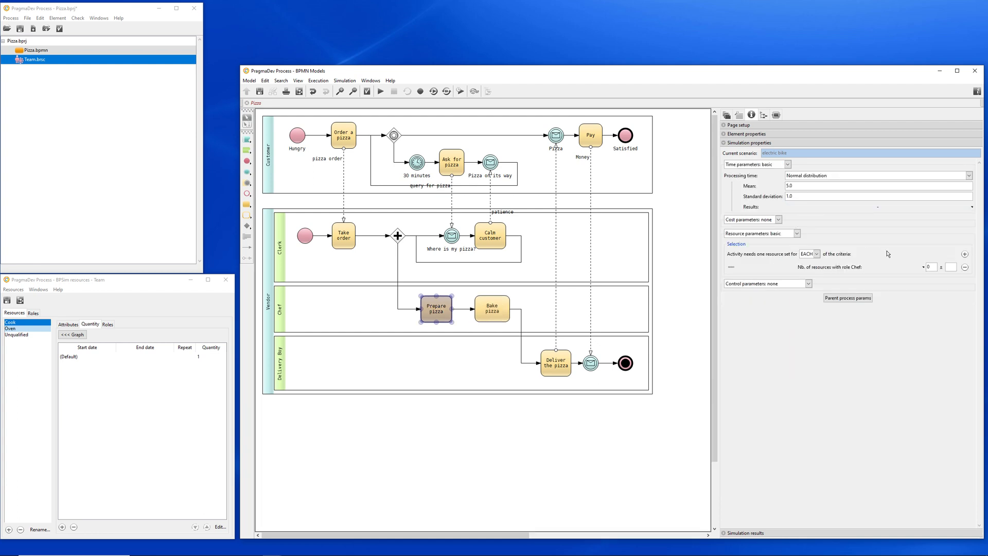
left_click(932, 269)
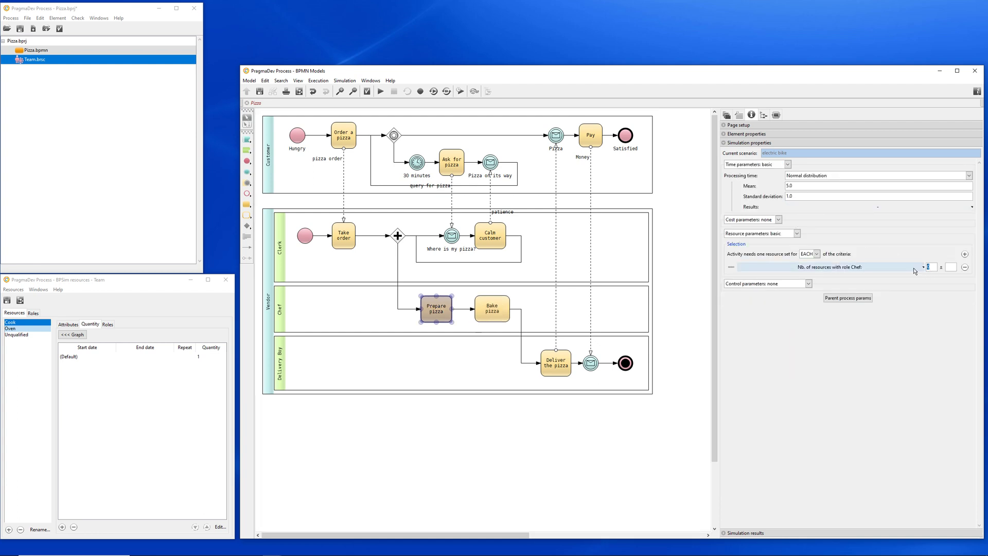
type("1")
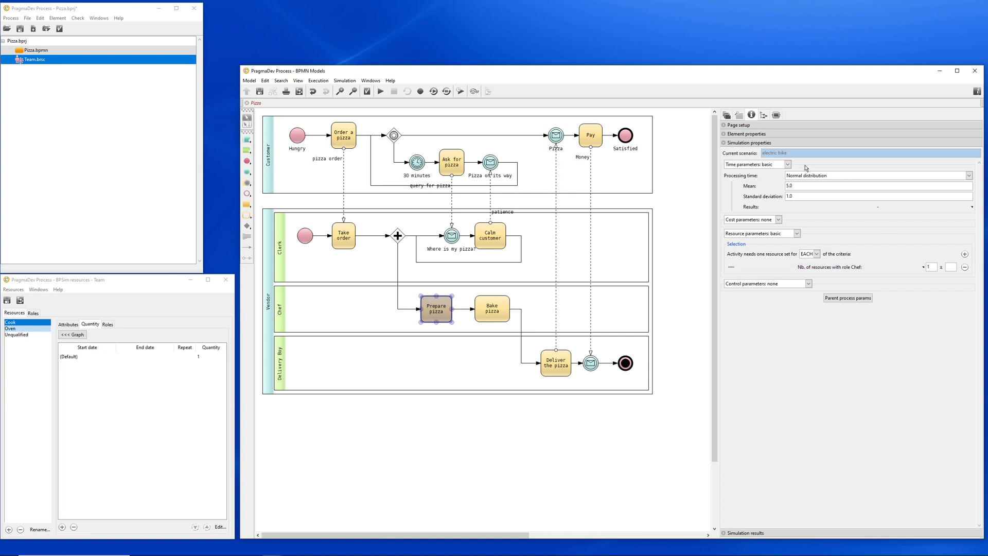
left_click(772, 165)
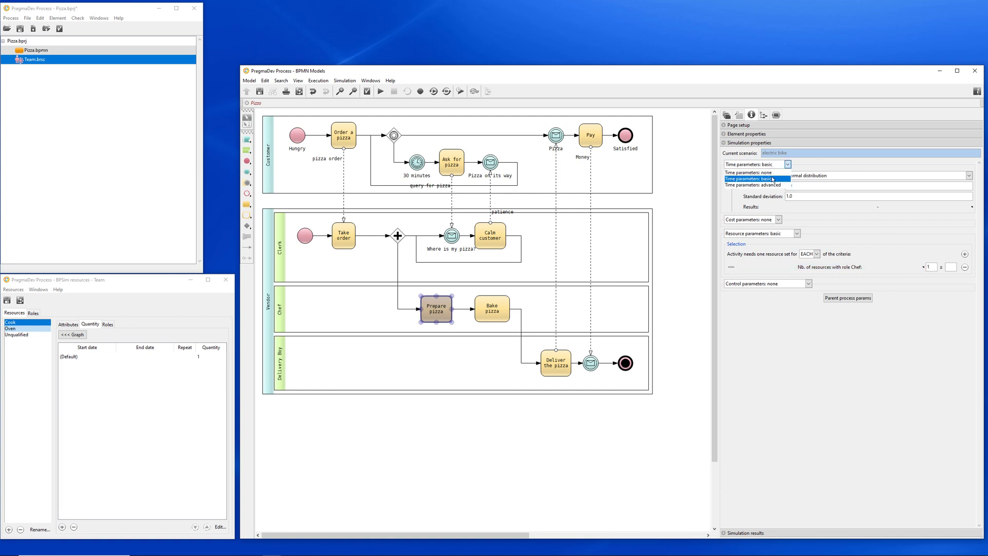
left_click(776, 185)
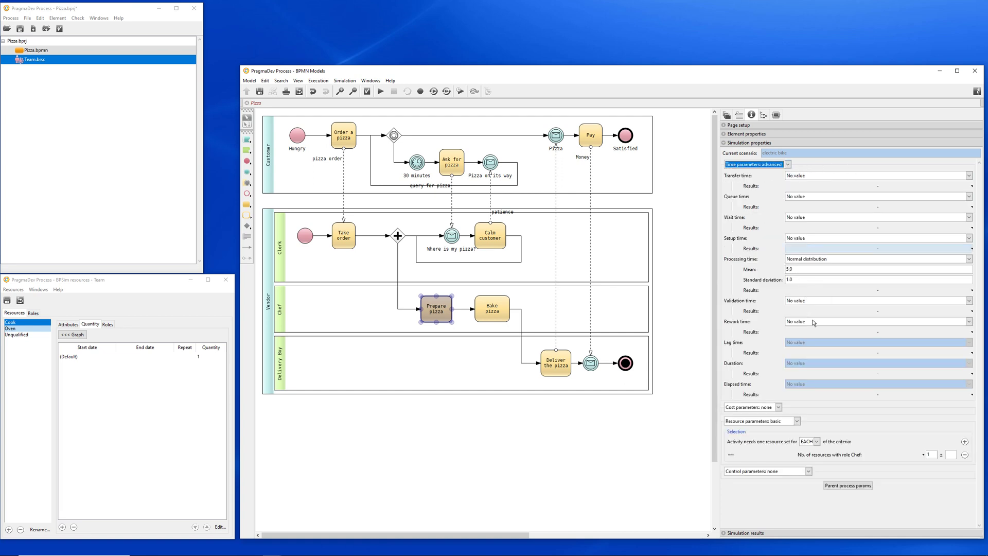
left_click(858, 353)
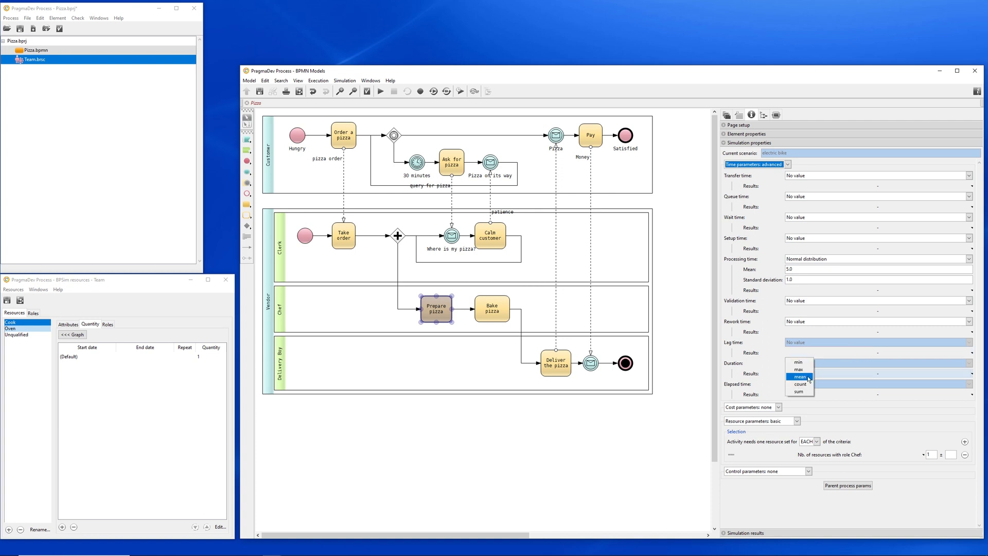
left_click(806, 378)
Step: Give Take order advanced time parameters with a mean lag time result
left_click(352, 247)
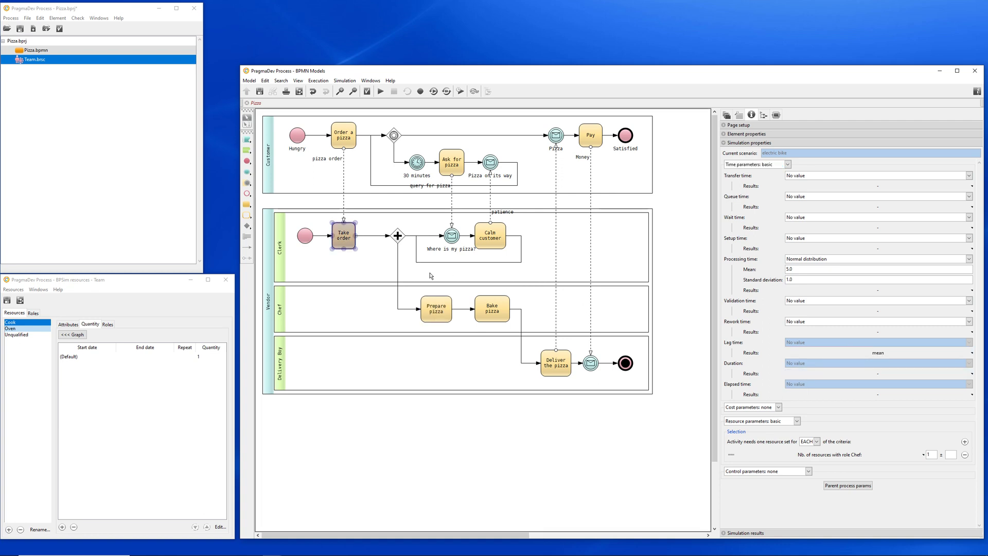
left_click(774, 165)
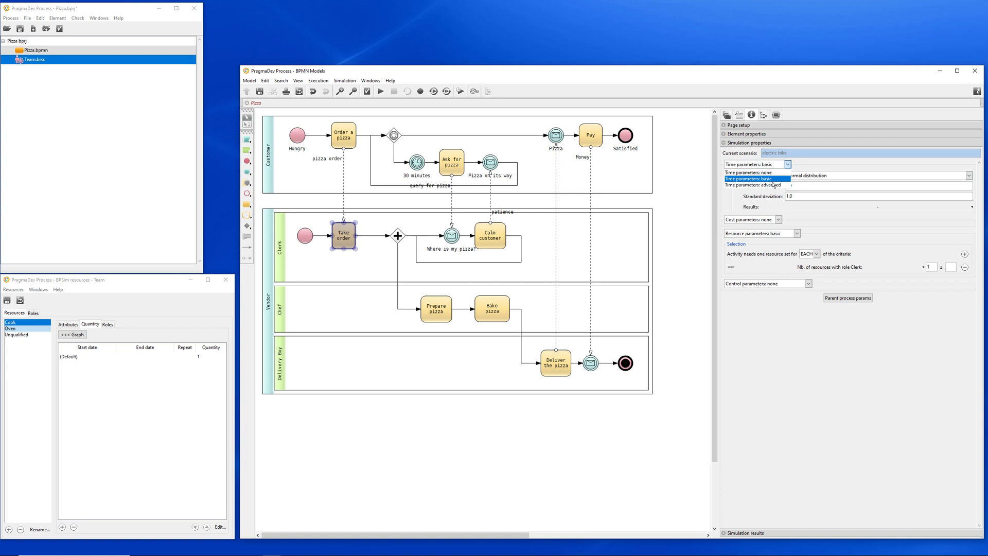
key("Return")
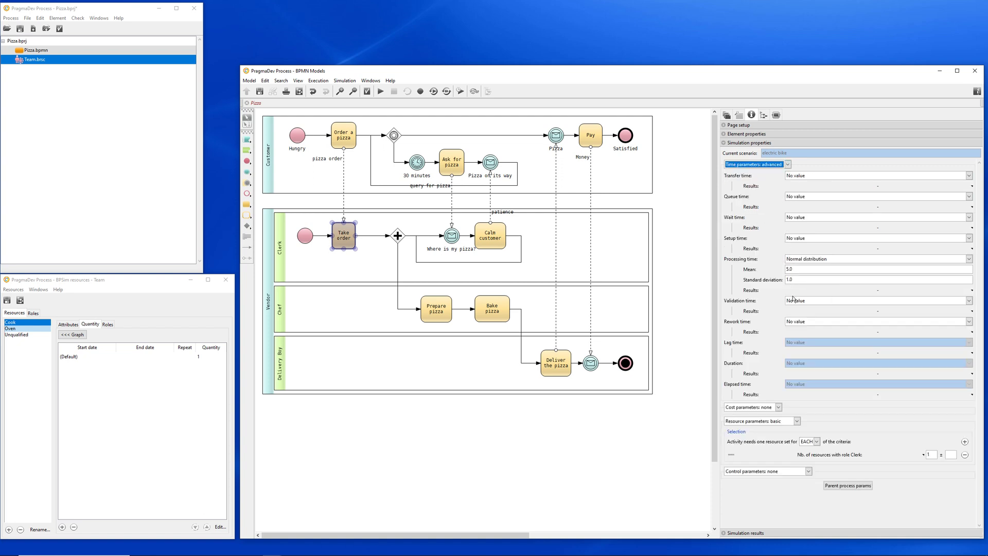
left_click(840, 353)
left_click(800, 377)
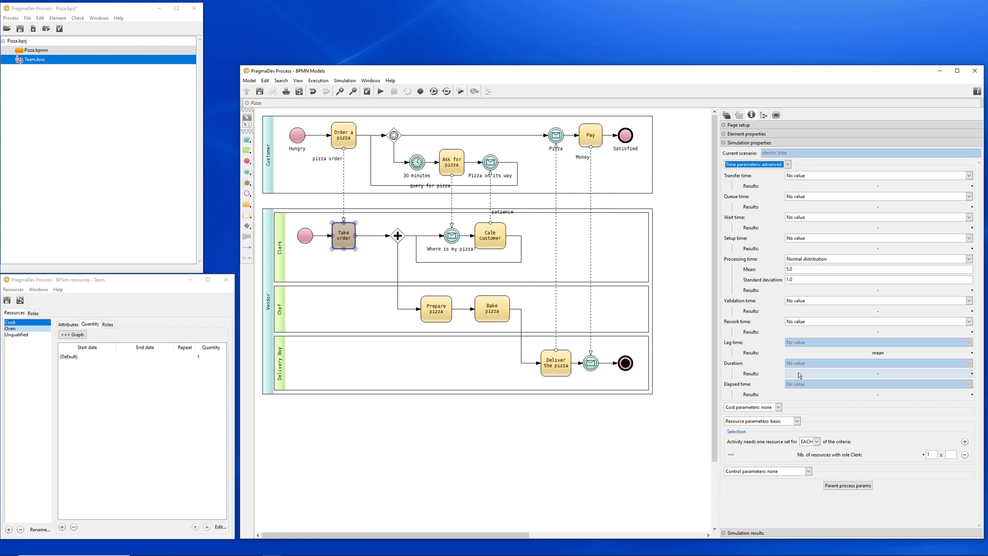
Step: Check the Hungry start event's trigger, interval 10 with 30 triggers, then open model simulation
left_click(296, 136)
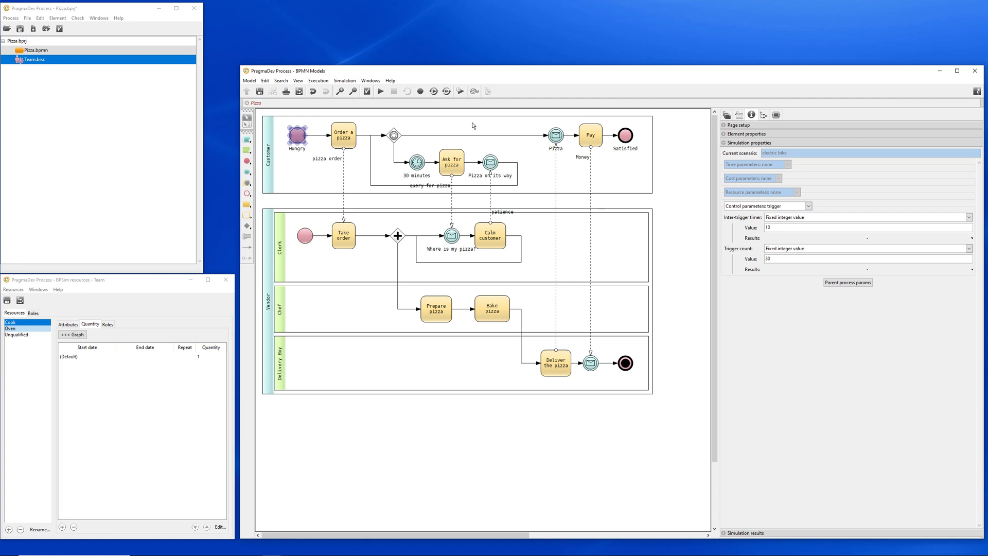
left_click(460, 91)
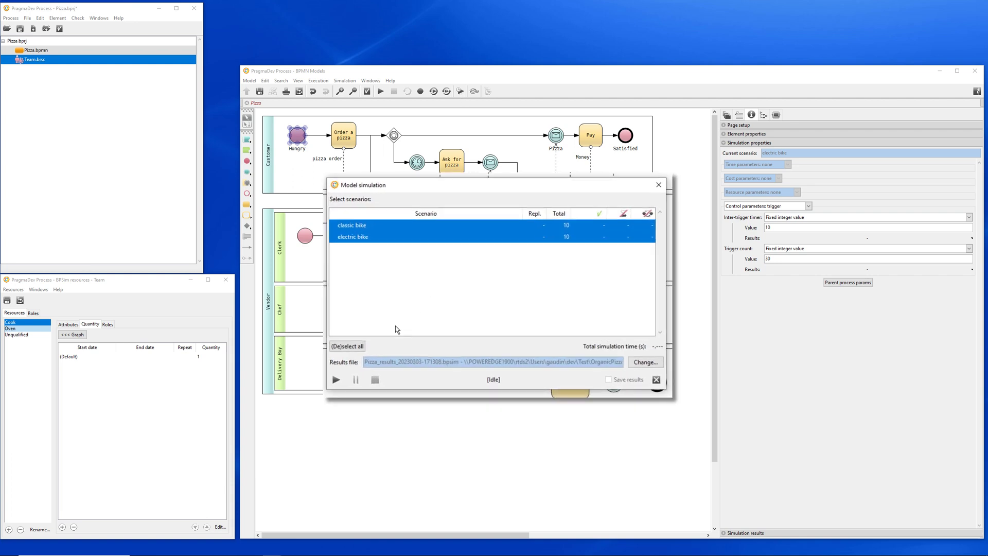
Step: Run the classic bike and electric bike scenarios together and save the simulation results
left_click(338, 381)
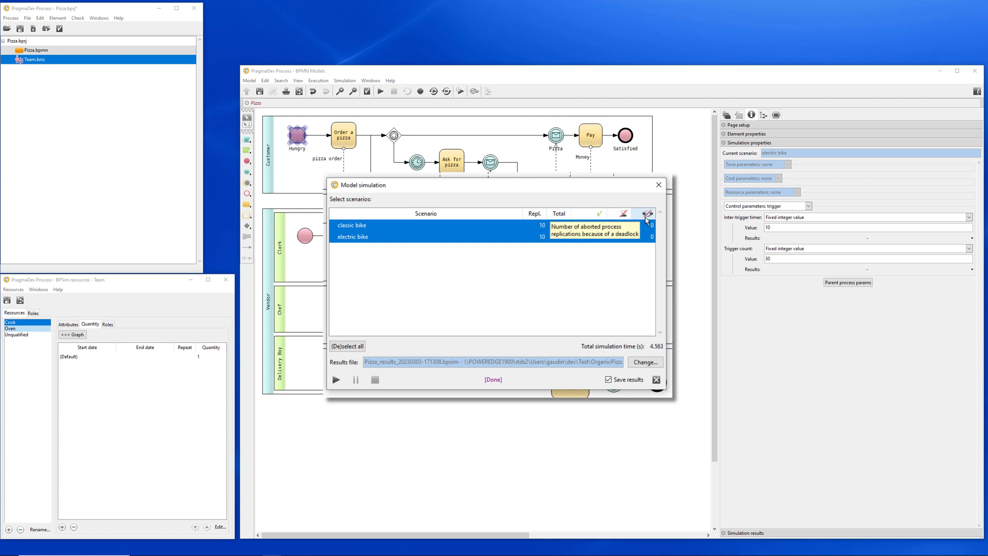
left_click(656, 380)
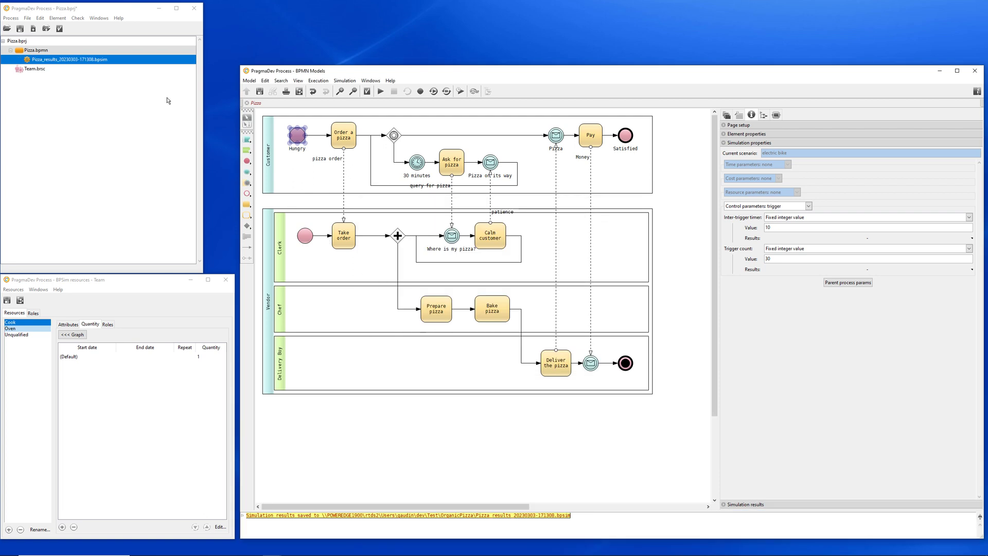
Step: Load Pizza_results_20230303-171308.bpsim and chart Calm customer's simulation results with values labelled
mouse_move(95, 60)
double_click(95, 61)
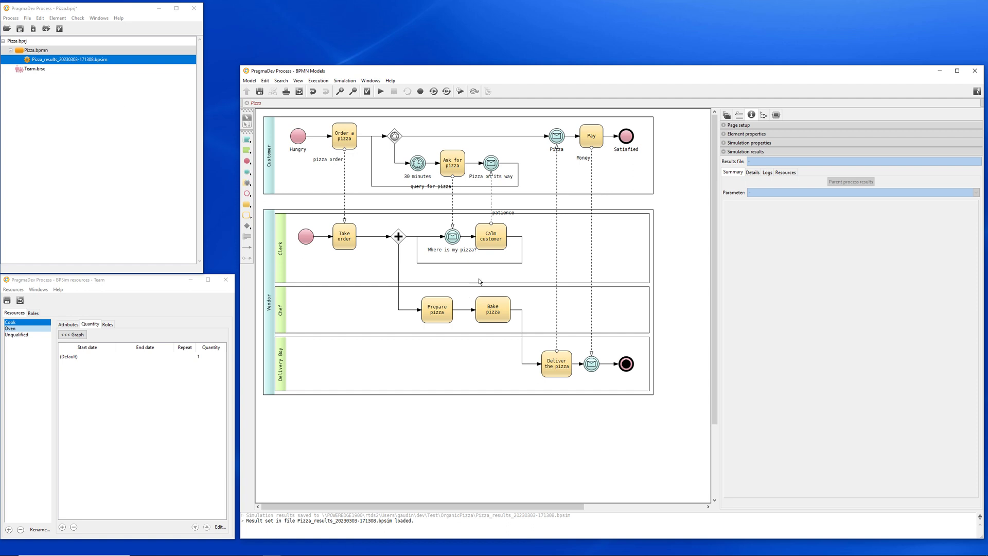
left_click(500, 250)
right_click(500, 248)
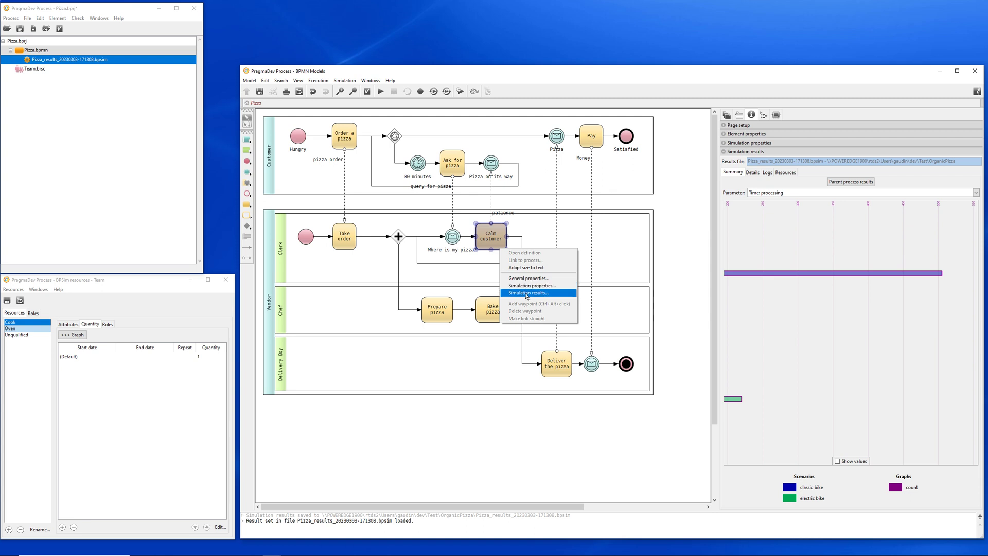
left_click(526, 294)
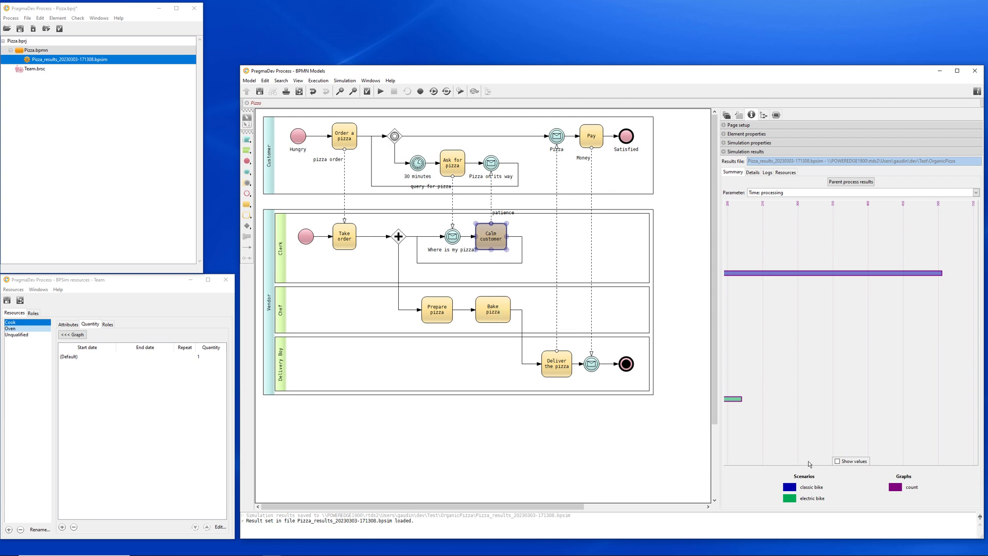
left_click(837, 462)
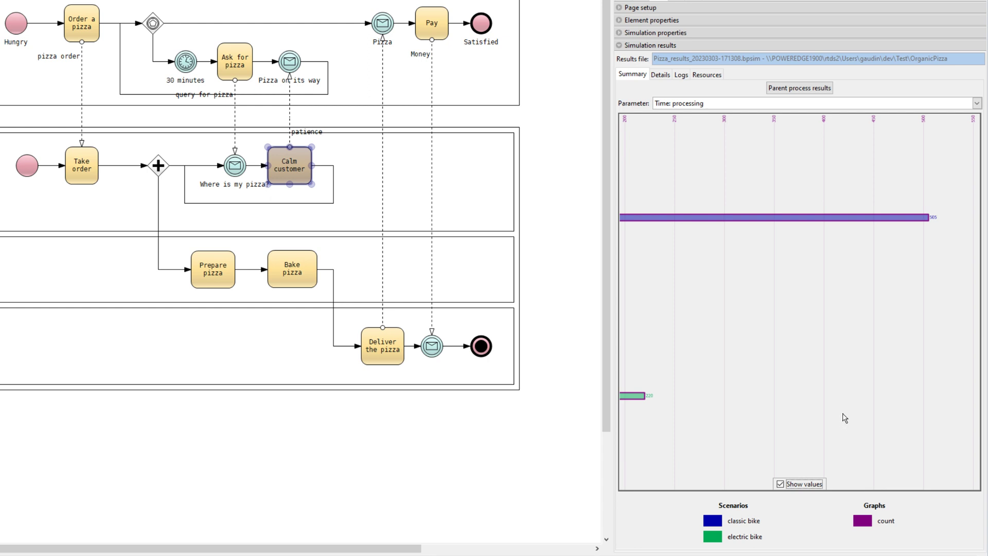
Step: Widen the panel and view Cook, Oven and Unqualified usage over about 140 minutes, then return to Summary
left_click(709, 75)
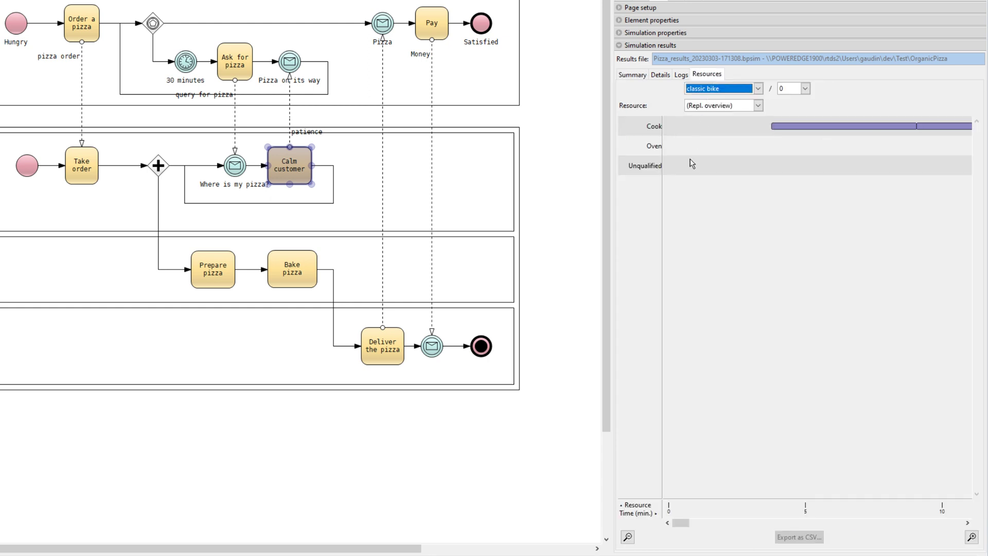
left_click_drag(618, 271, 525, 279)
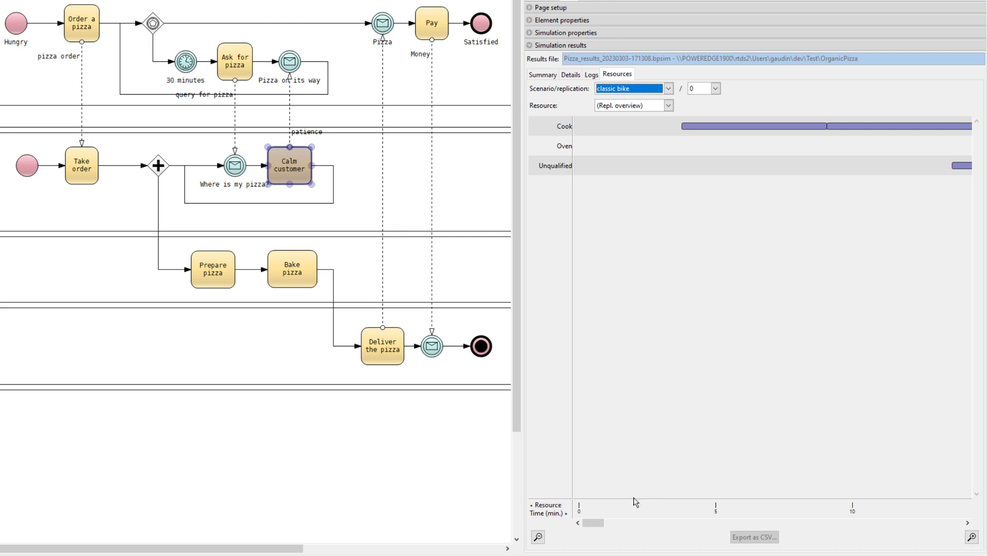
left_click(539, 538)
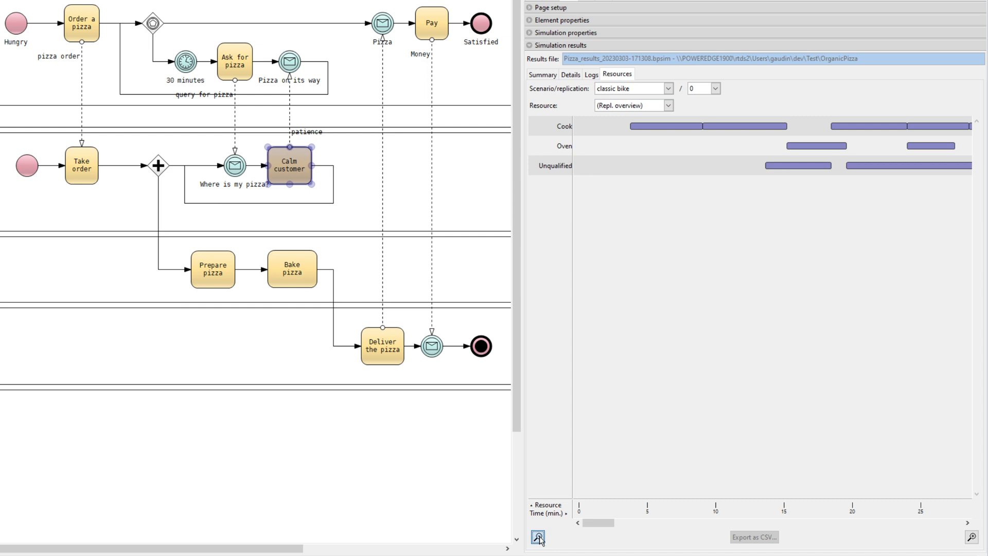
left_click(538, 537)
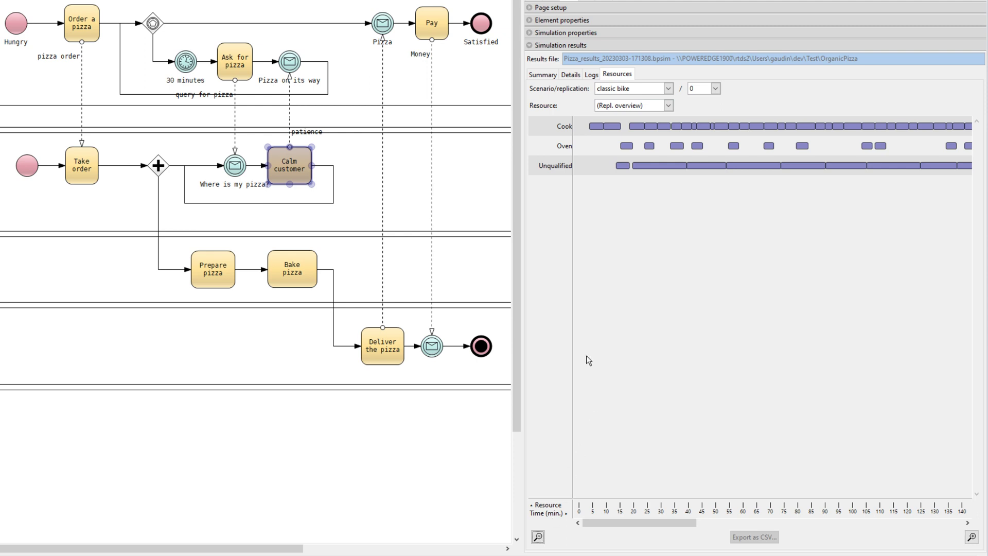
left_click(547, 79)
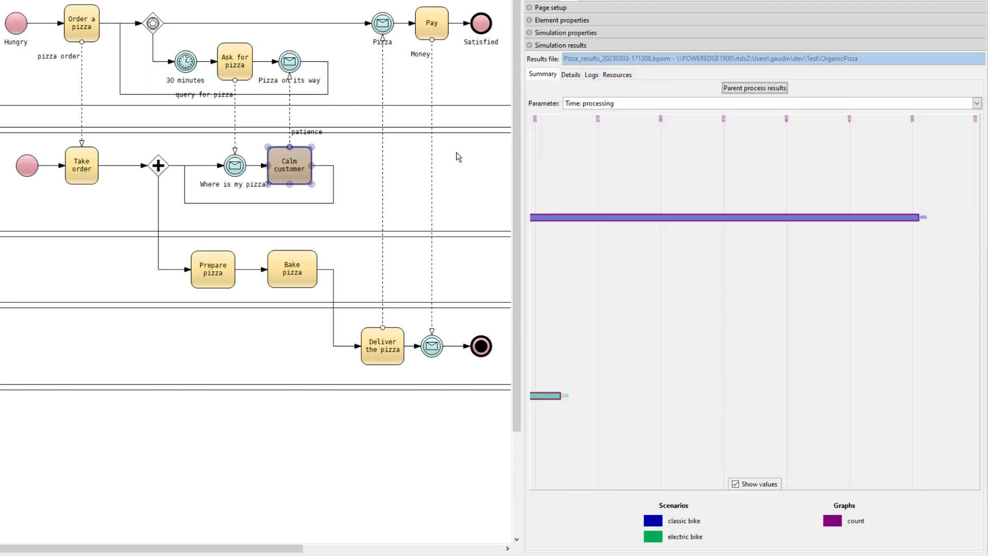
Step: Chart classic vs electric bike lag for Bake pizza, Take order, Prepare pizza and Deliver the pizza
left_click(312, 280)
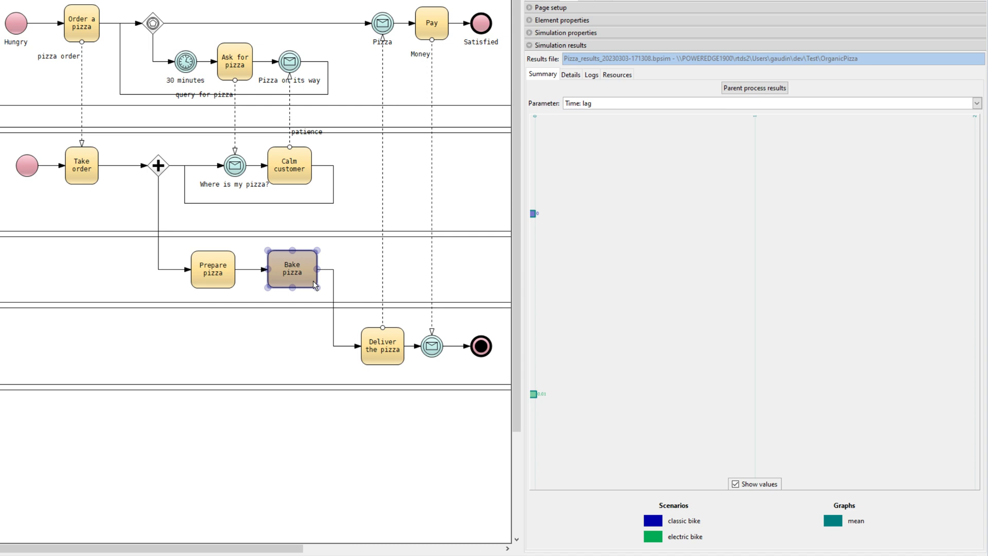
left_click(88, 174)
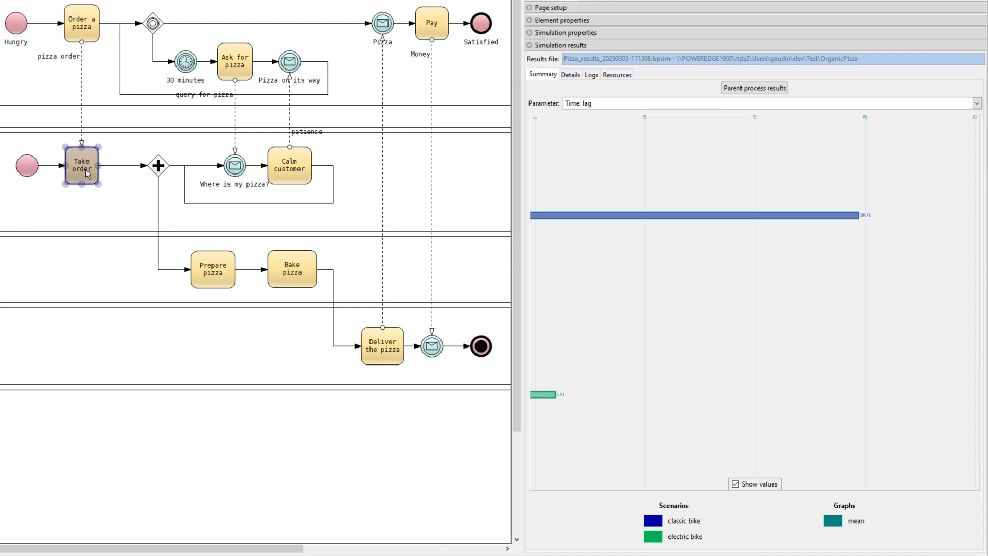
left_click(216, 271)
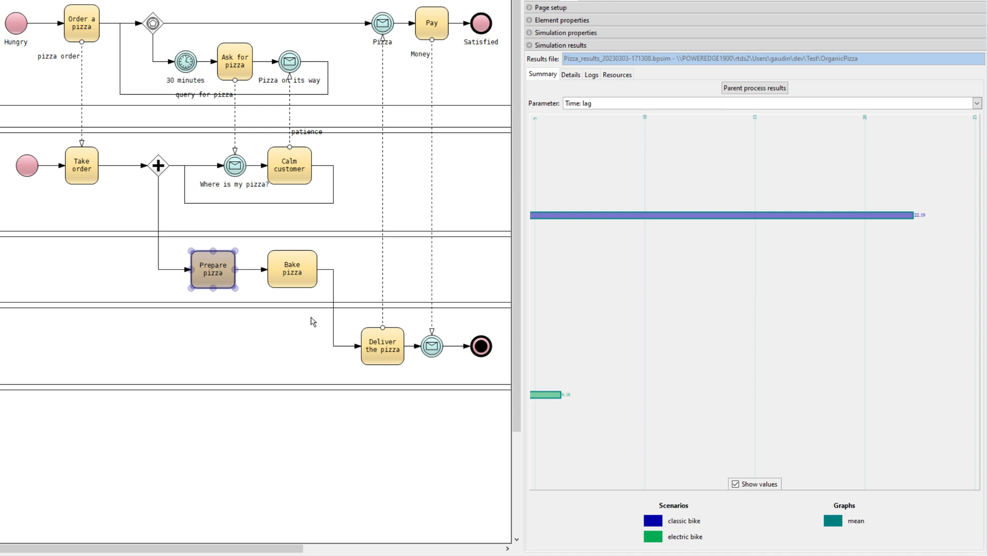
left_click(403, 358)
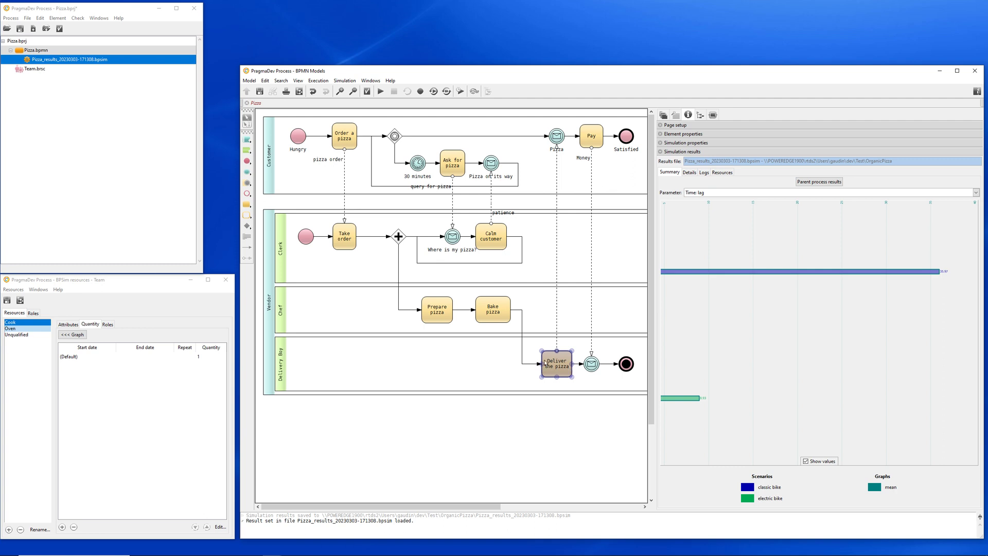
Step: Set the Unqualified resource's default quantity to 2 and save the team resources
left_click(29, 336)
left_click(208, 358)
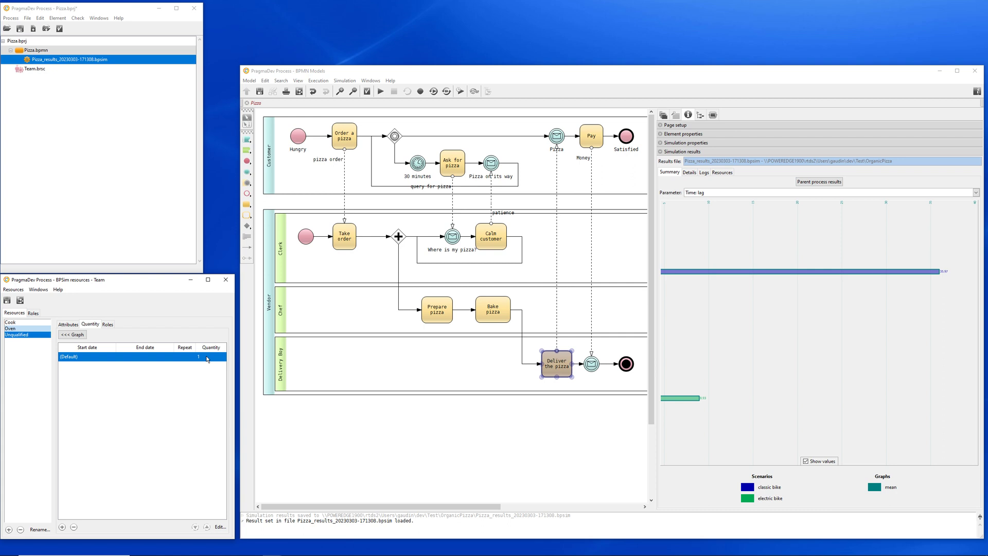
double_click(208, 358)
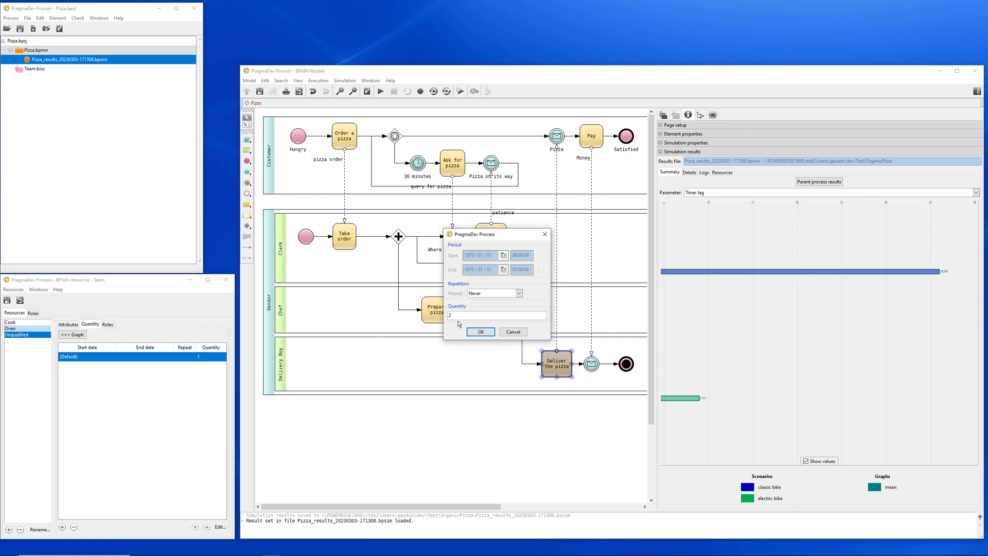
left_click(475, 332)
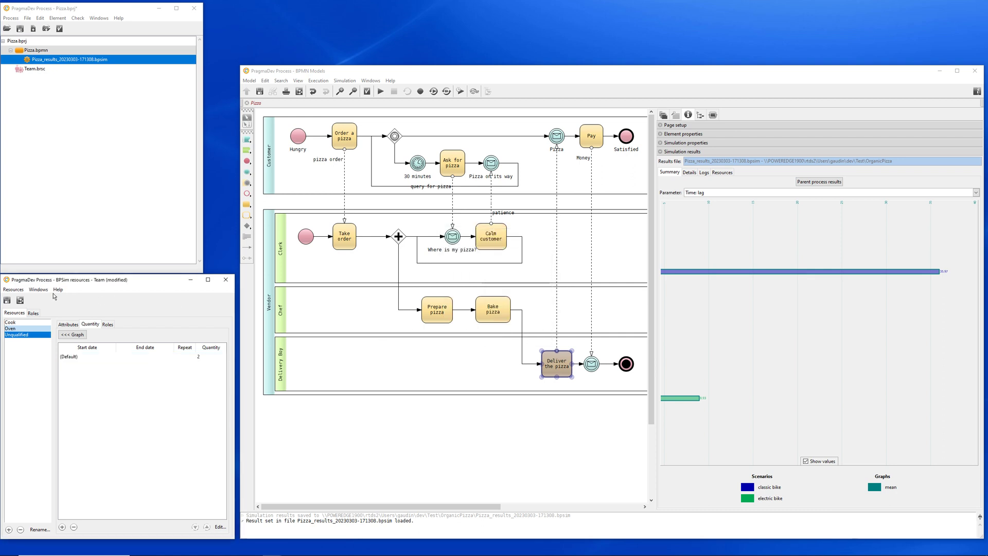
left_click(7, 302)
Step: Run both bike scenarios again, creating Pizza_results_20230303-171559.bpsim
left_click(461, 93)
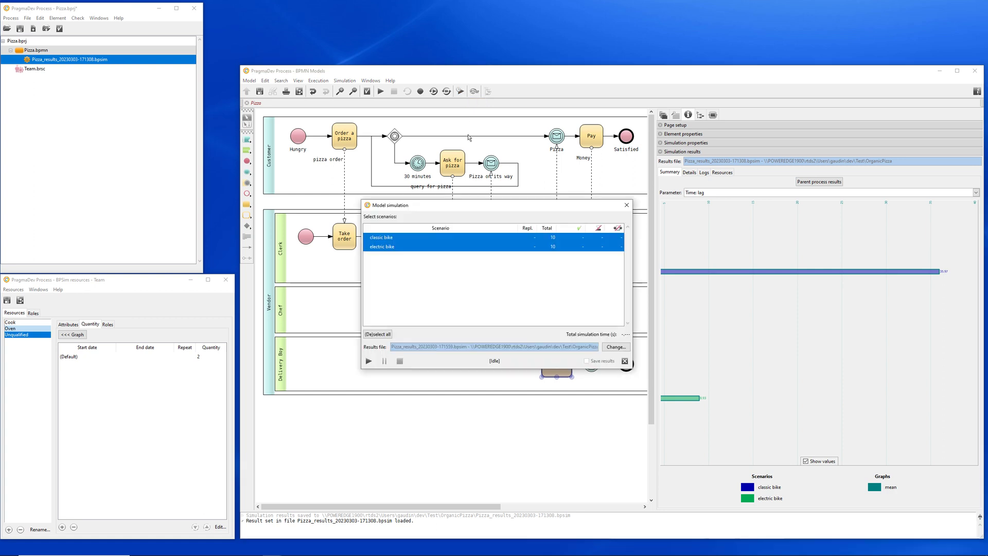
left_click(369, 361)
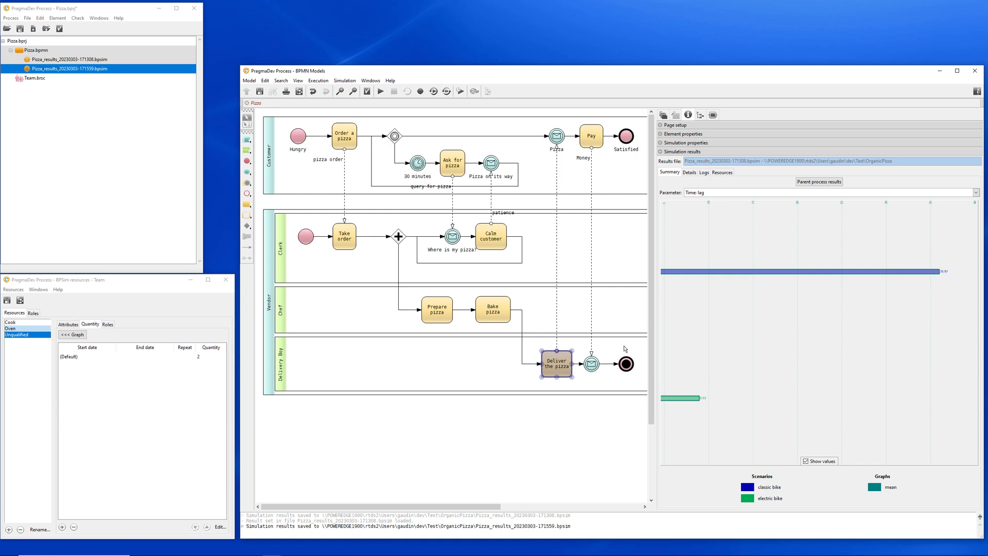
Step: Load Pizza_results_20230303-171559.bpsim, show Calm customer's results, then Bake pizza's lag chart
left_click(504, 249)
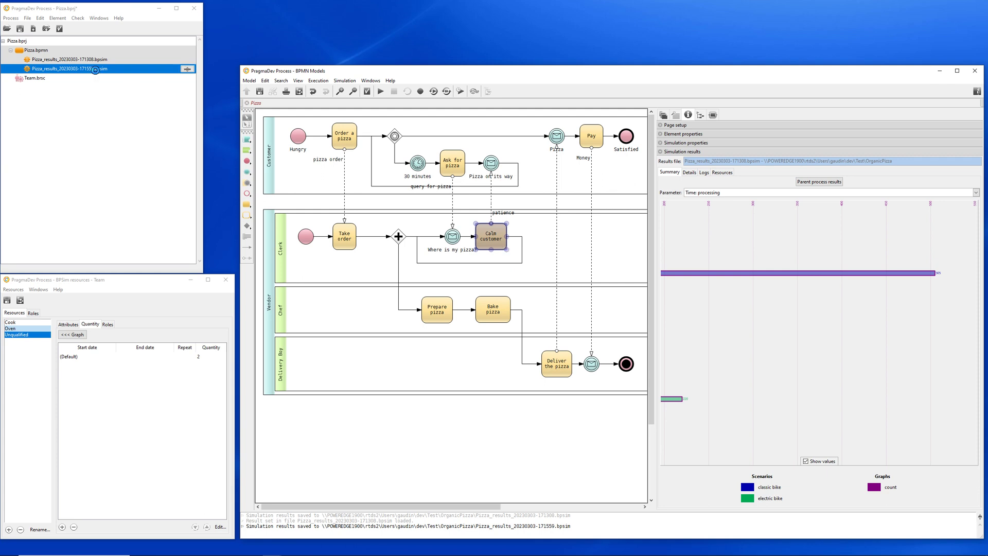
left_click(96, 72)
double_click(98, 74)
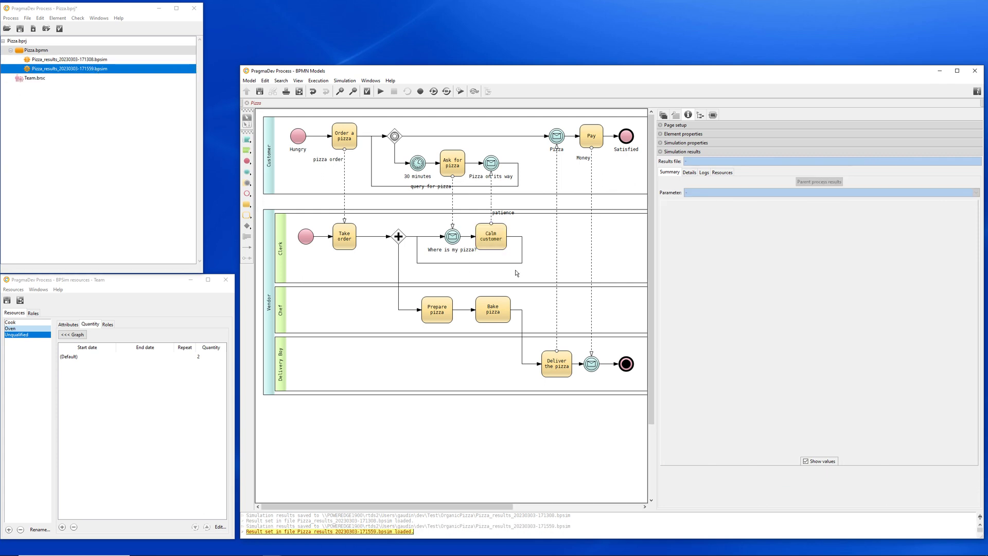
left_click(503, 250)
right_click(503, 250)
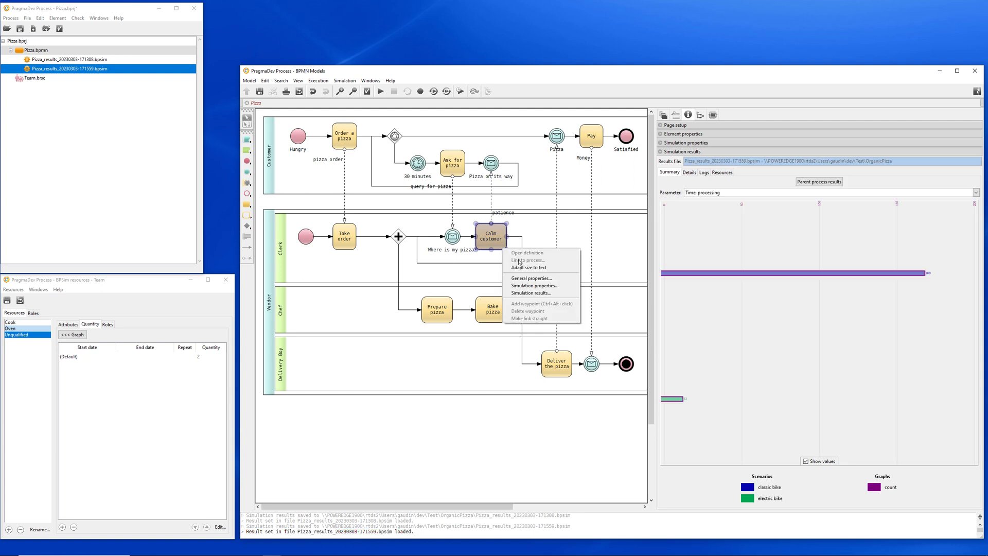
left_click(557, 294)
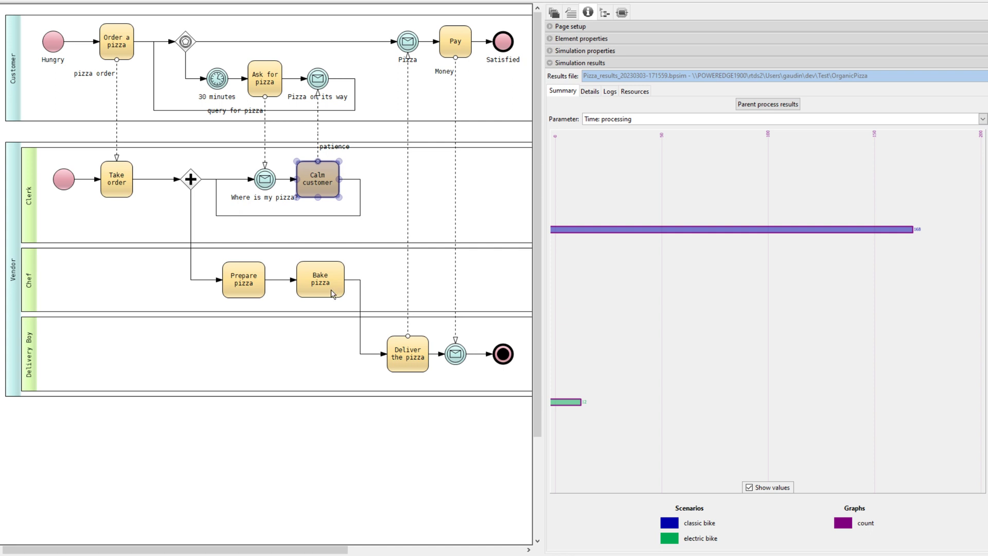
left_click(332, 294)
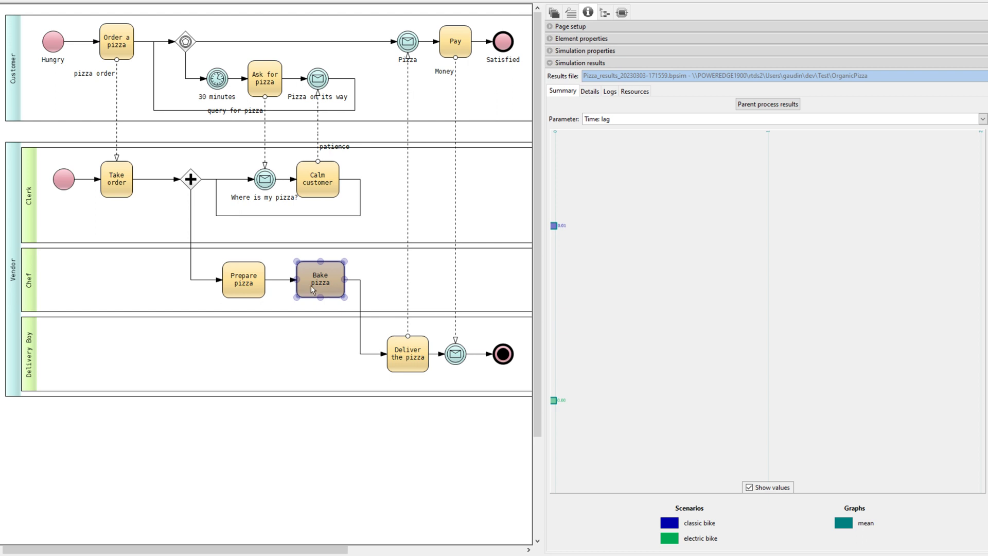
left_click(258, 283)
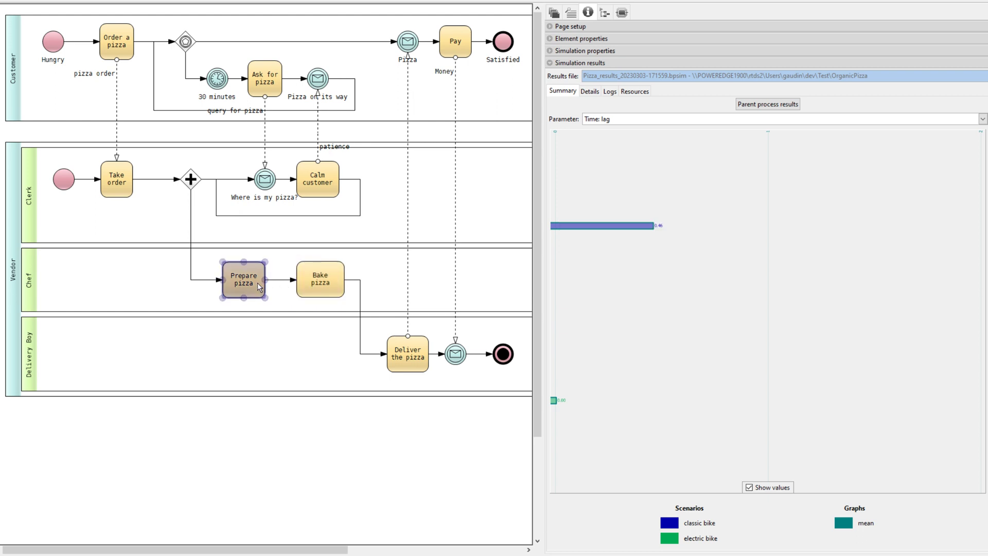
left_click(110, 196)
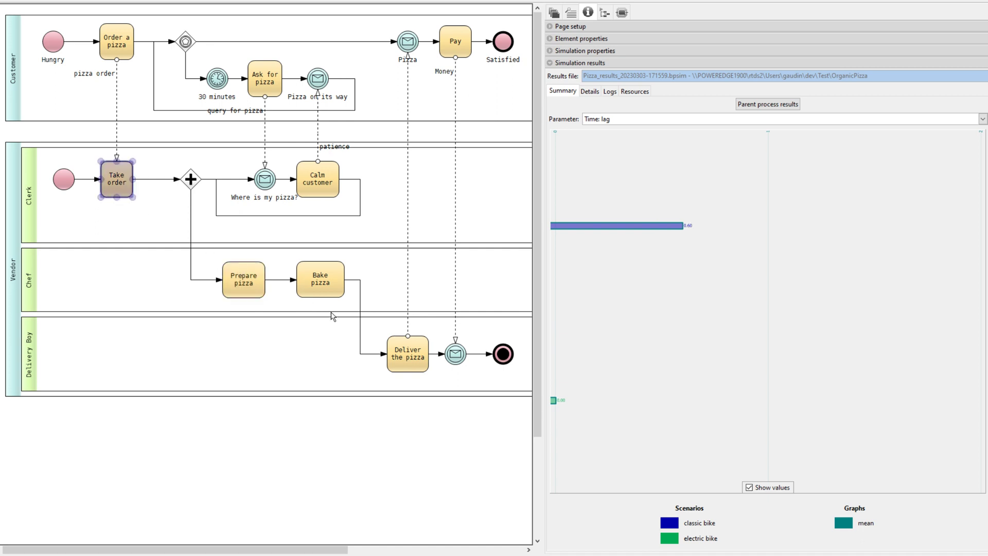
left_click(411, 354)
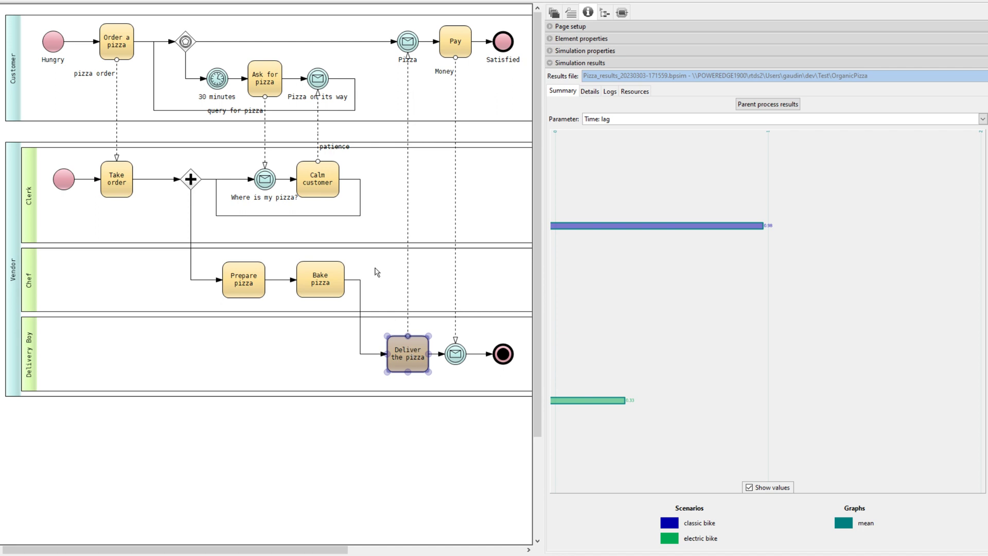
left_click(333, 195)
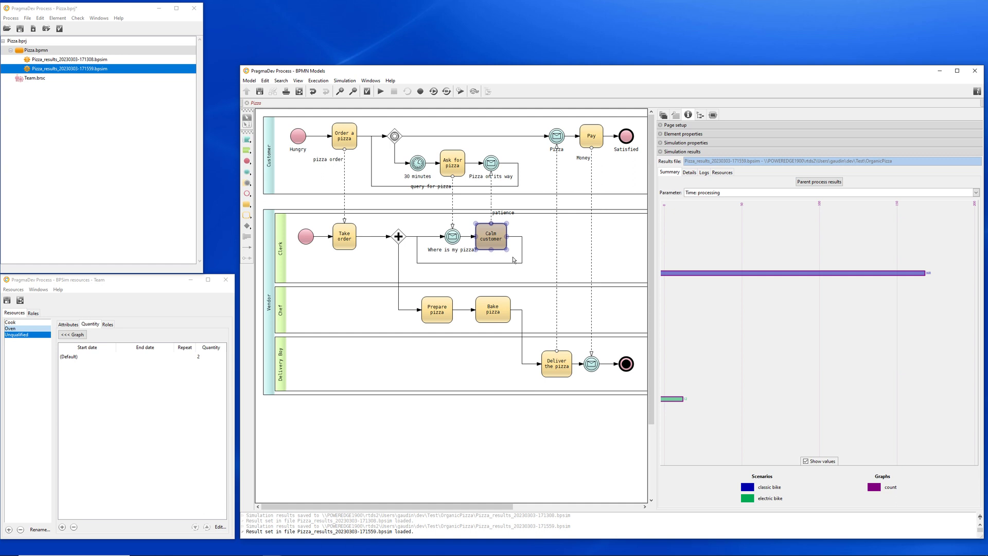
Step: Show Parent process results charting unit cost min/mean/max for classic and electric bike
left_click(838, 185)
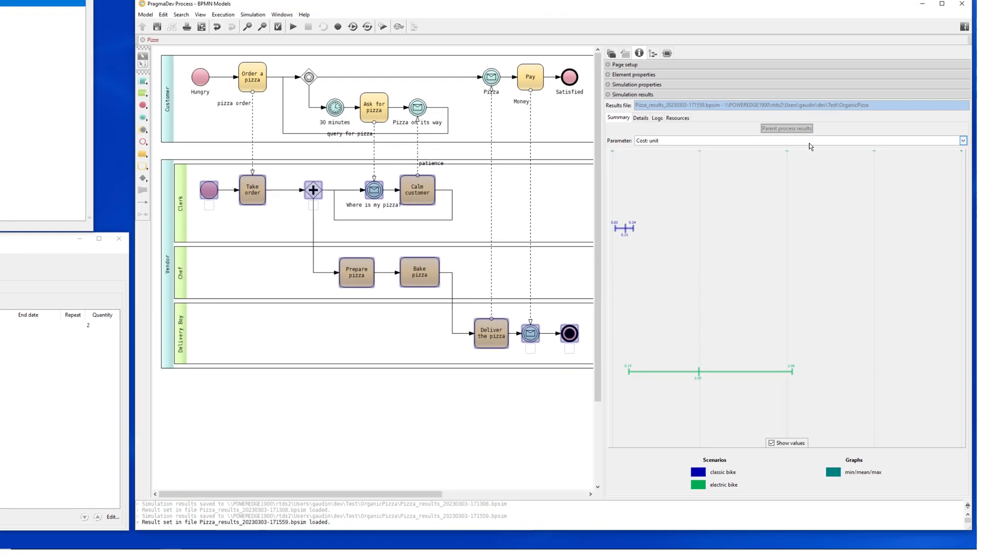